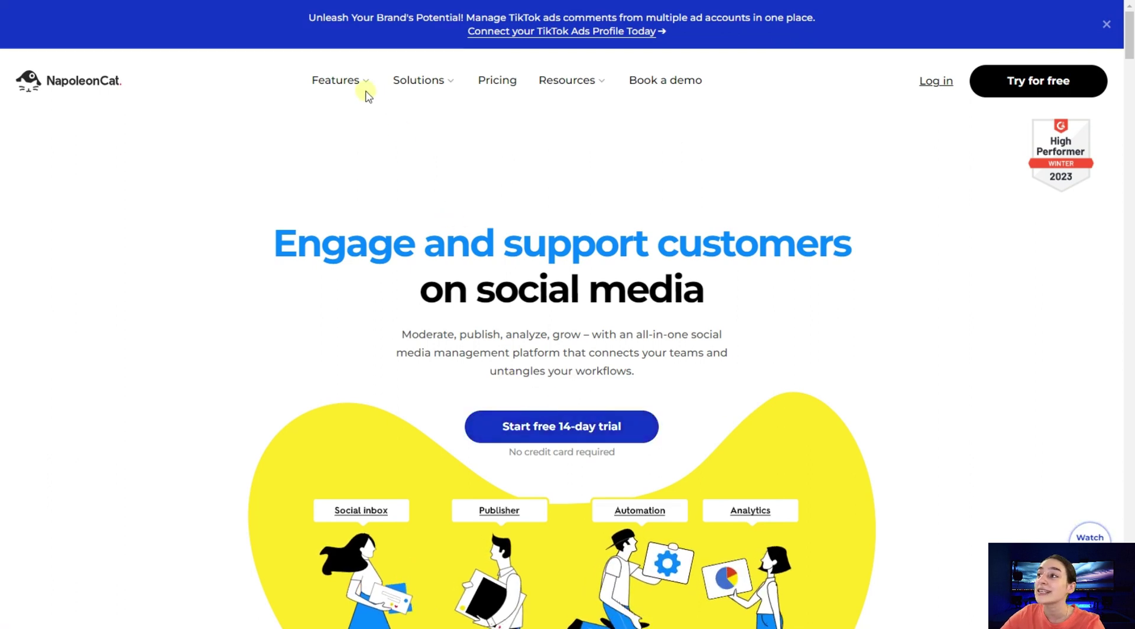
Reveal the homepage Solutions menu listing business types, use cases and social platforms
mouse_move(358, 87)
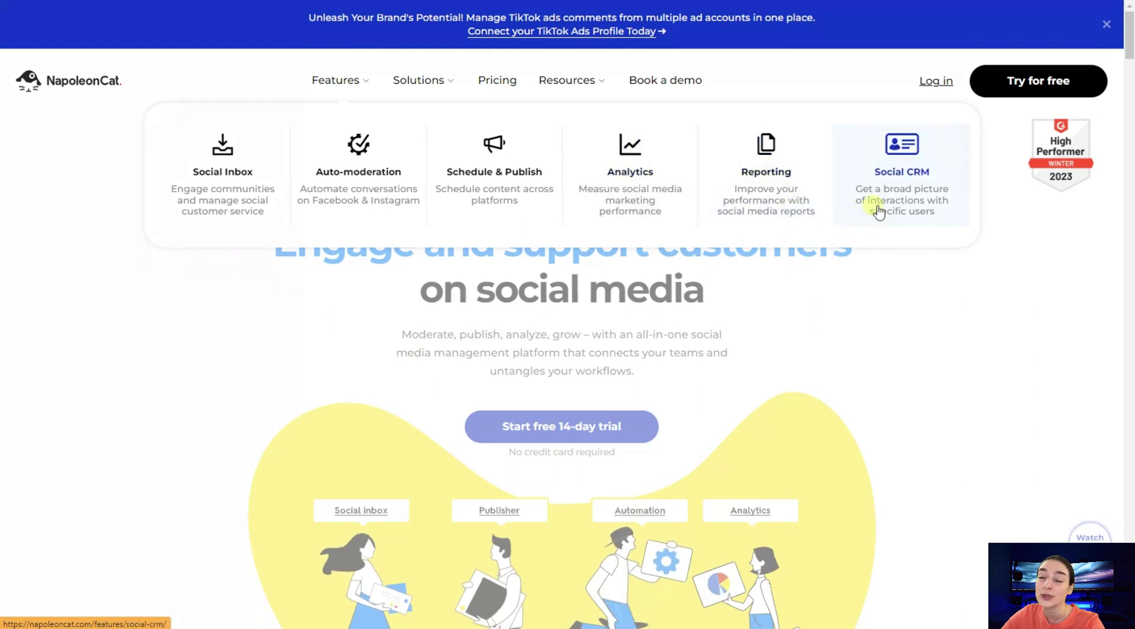
mouse_move(423, 79)
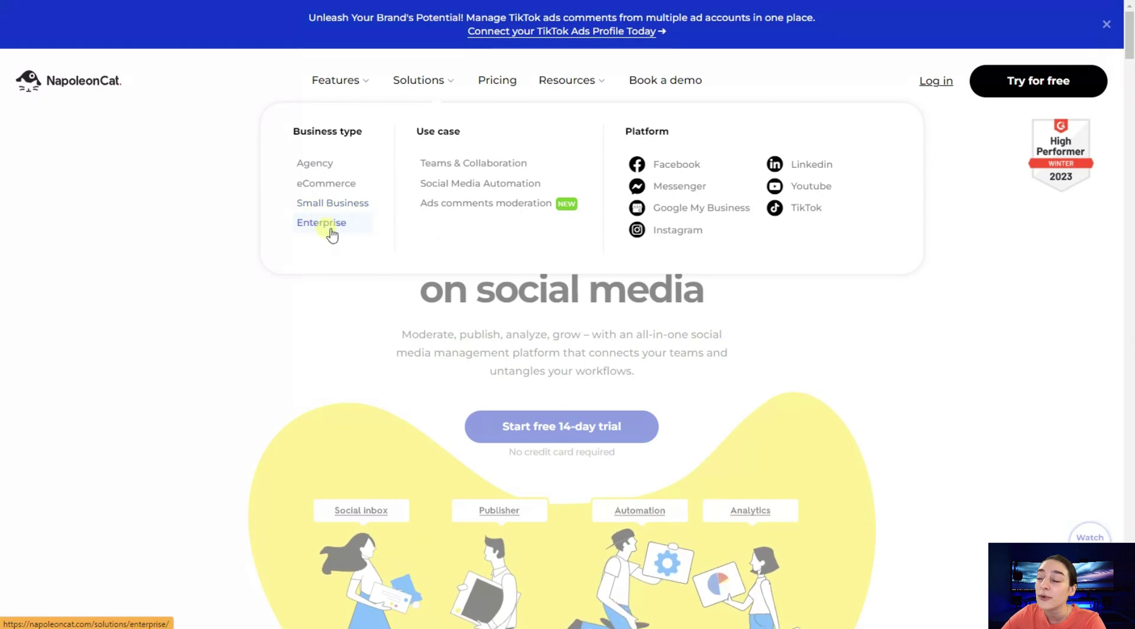
Read through the Teams & Collaboration solution page and begin the free-trial signup
left_click(430, 168)
scroll(331, 290, "down", 1)
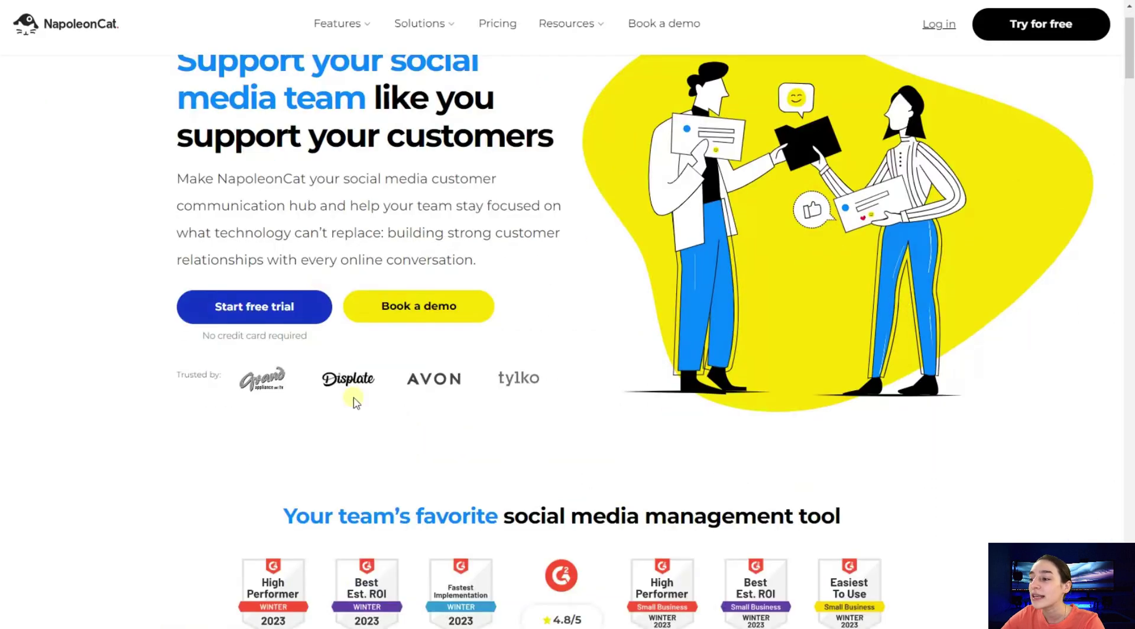
scroll(355, 408, "down", 2)
scroll(550, 349, "down", 1)
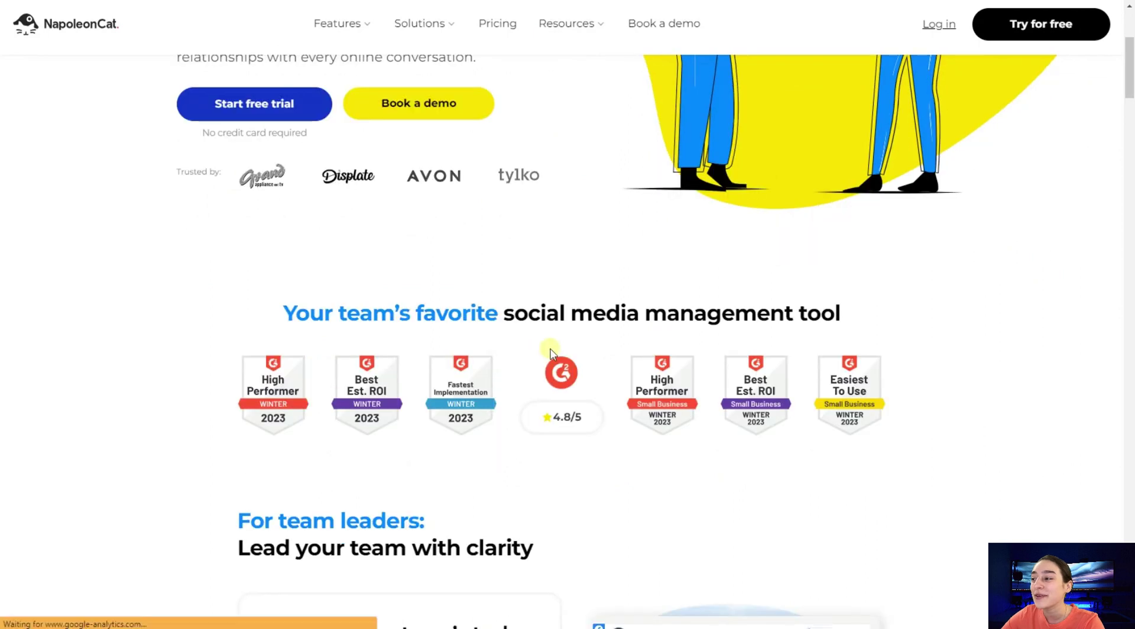
scroll(296, 388, "down", 6)
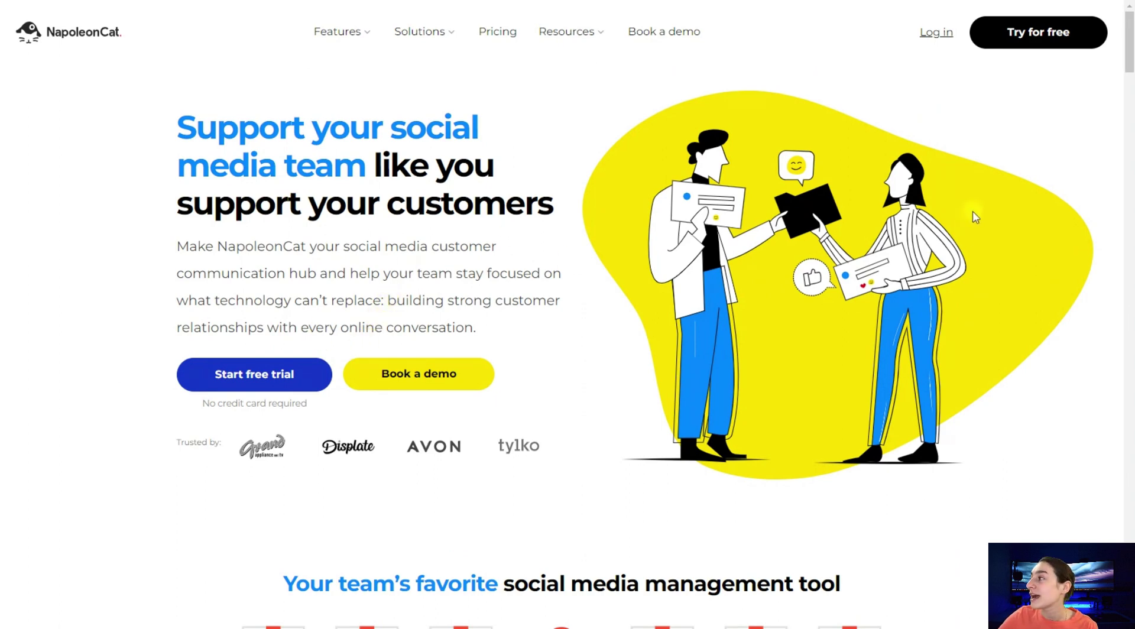
left_click(1021, 35)
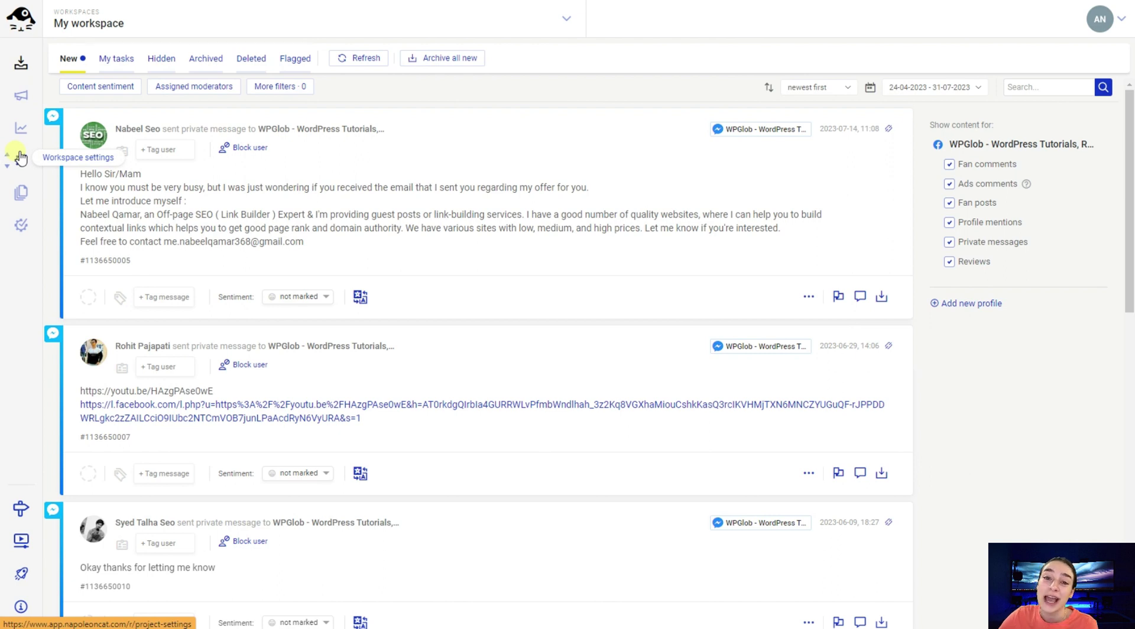
Look at the Facebook page connection options, close them unused, and return to the inbox
left_click(974, 304)
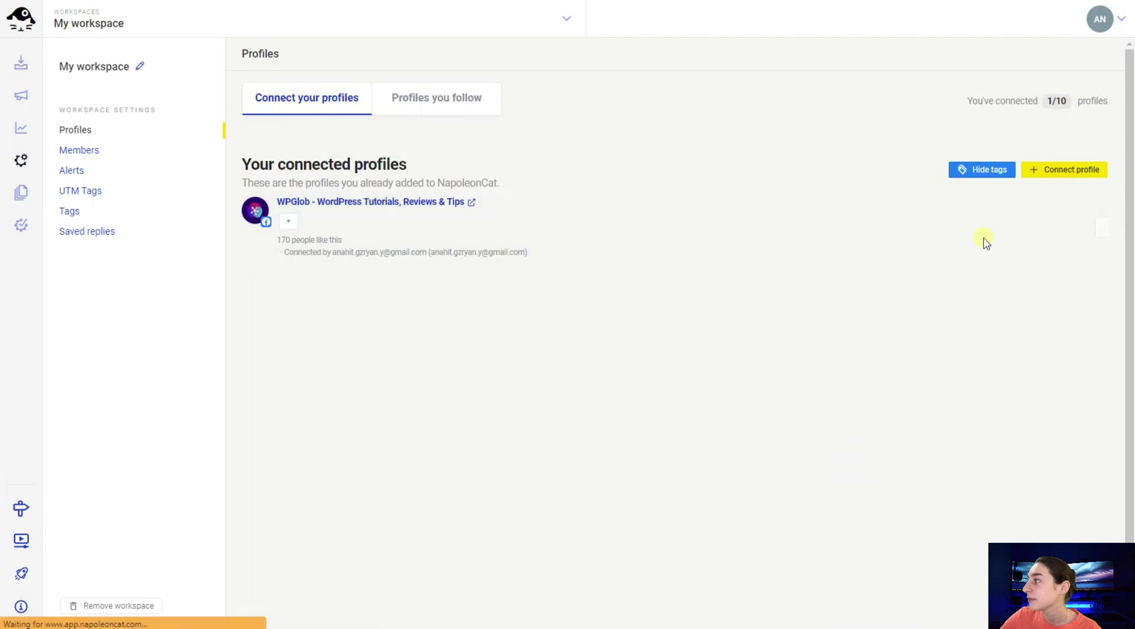
left_click(1040, 173)
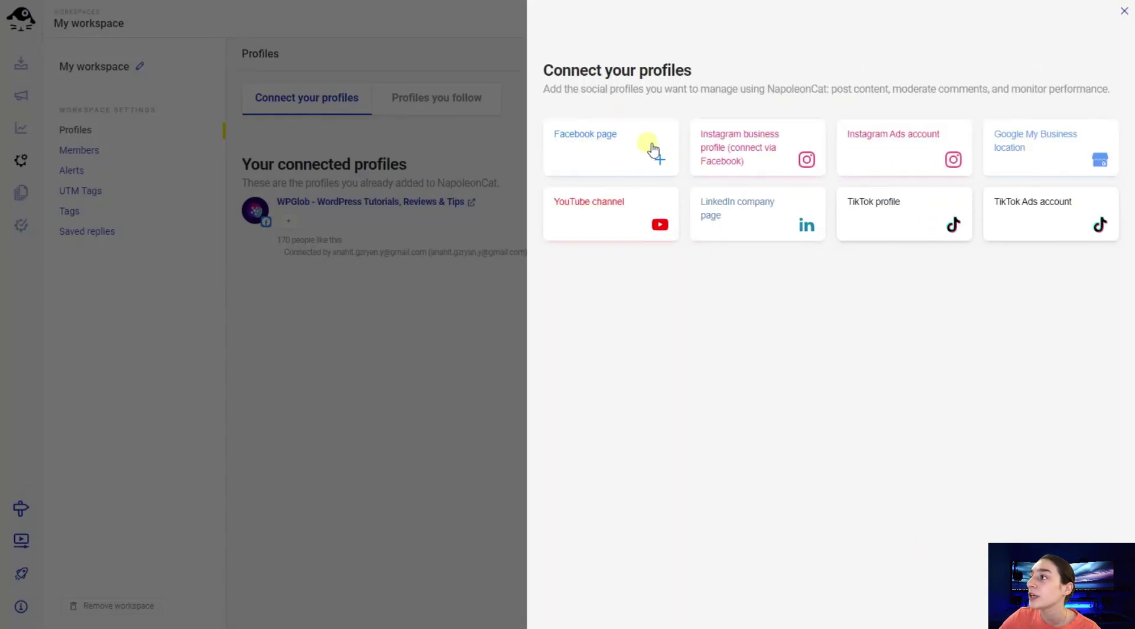
left_click(601, 138)
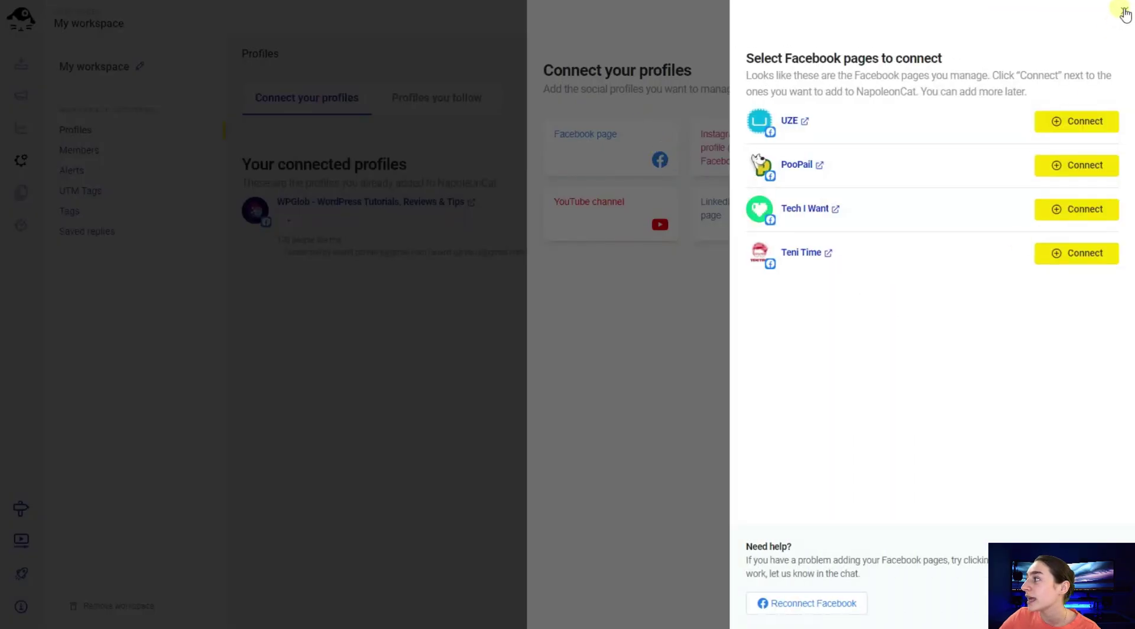
left_click(1124, 12)
left_click(1124, 11)
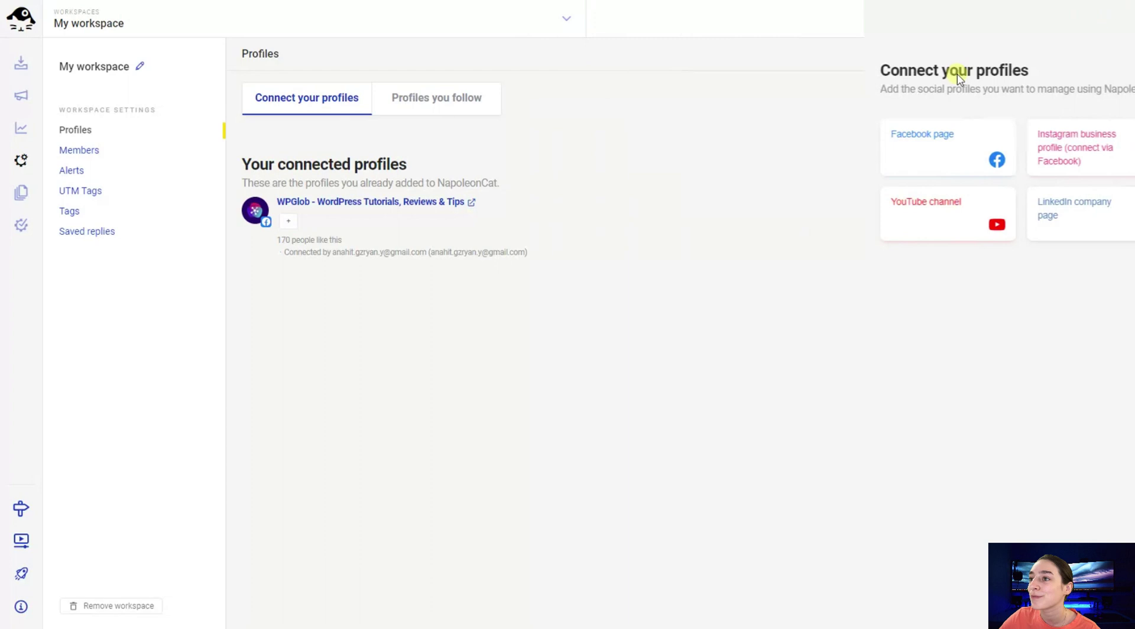
left_click(33, 72)
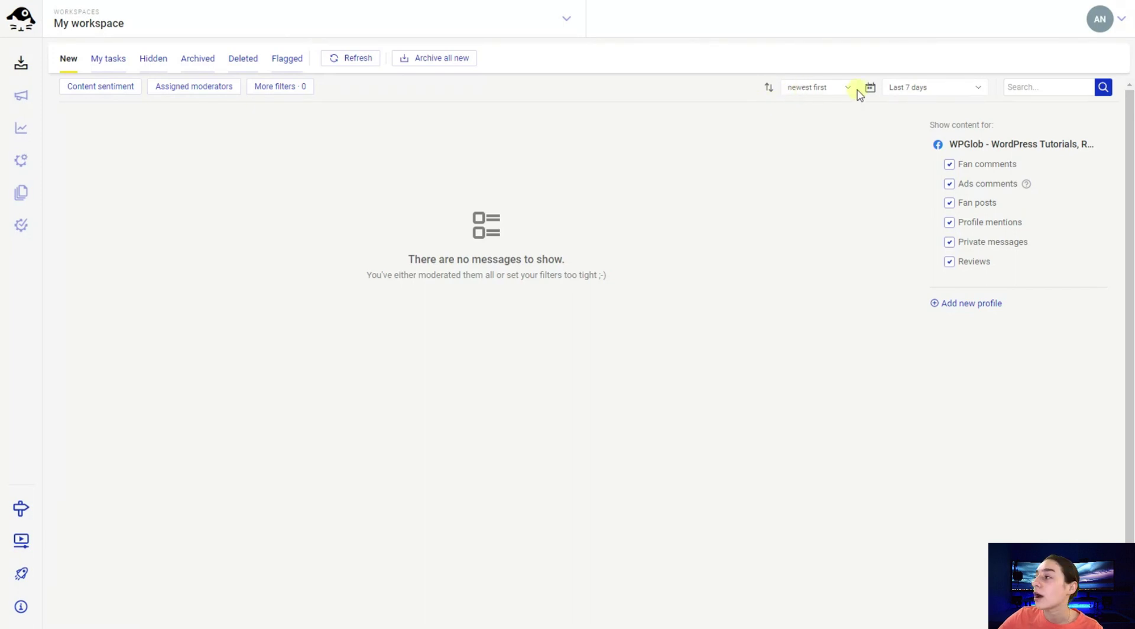
Set the inbox date range to the last 99 days (24-04-2023 – 31-07-2023)
left_click(910, 93)
left_click(557, 250)
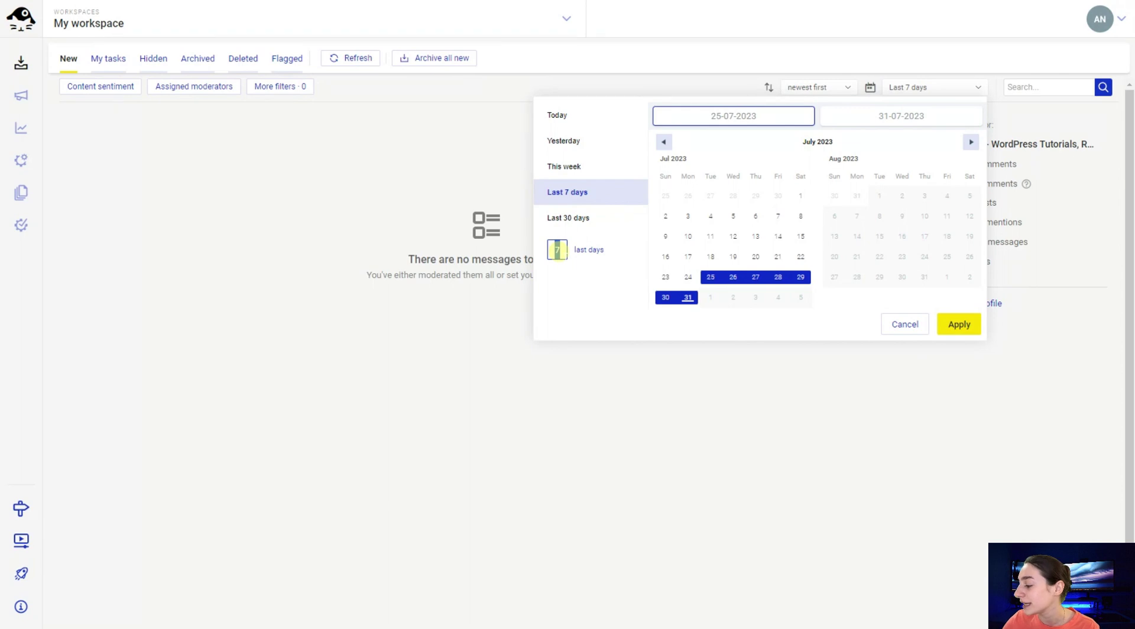
type("99")
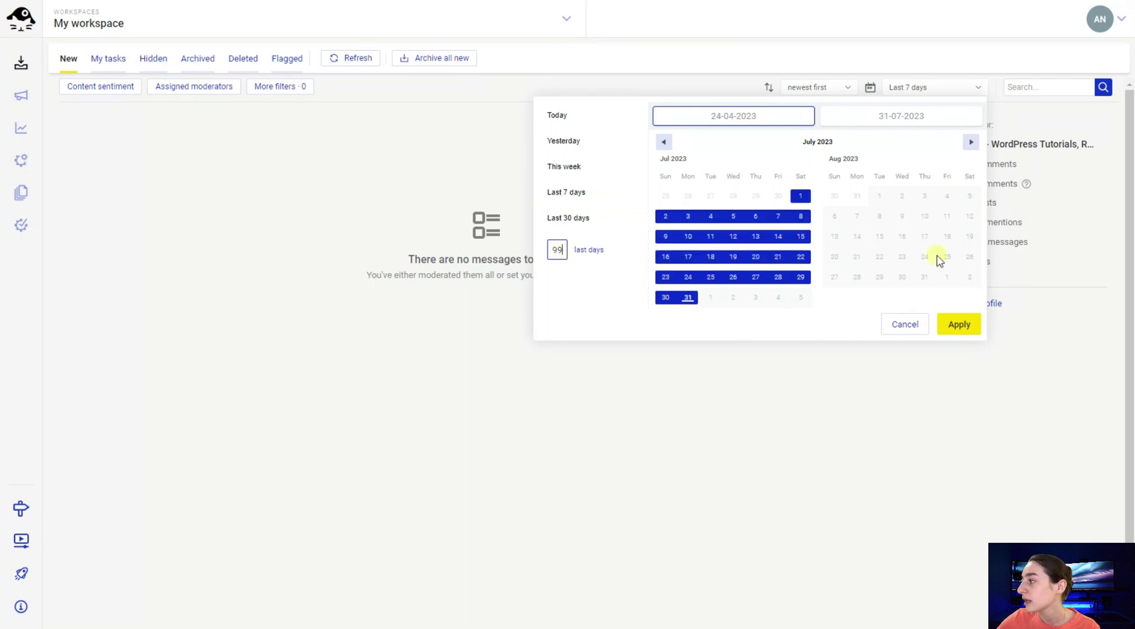
left_click(959, 327)
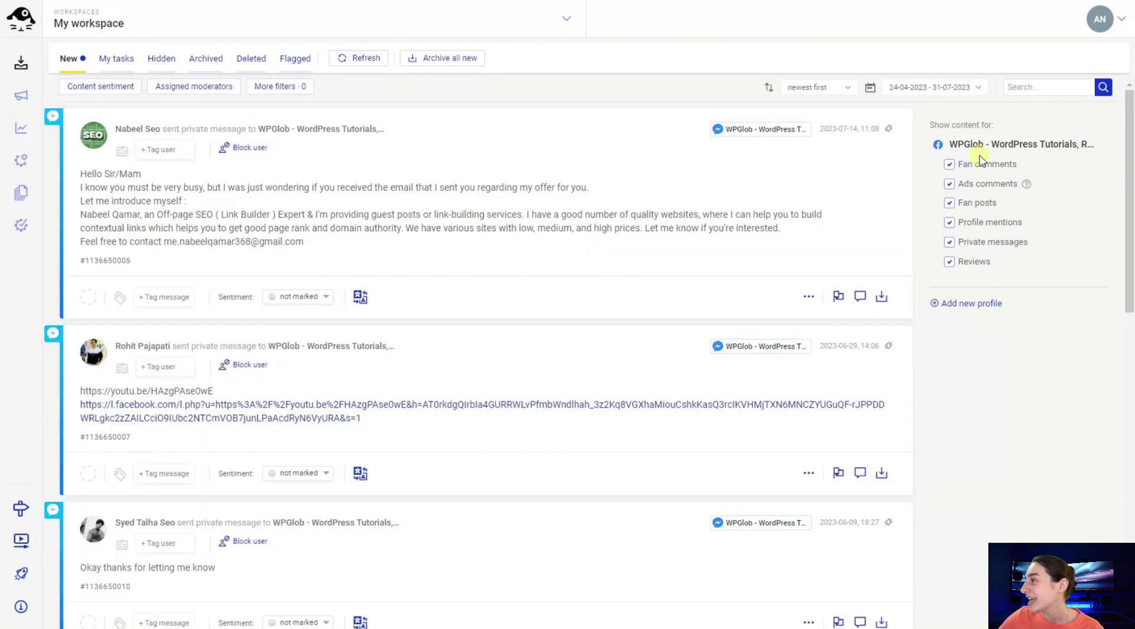
Keep newest-first sorting and all content types, then bring up the Content sentiment filter
left_click(817, 87)
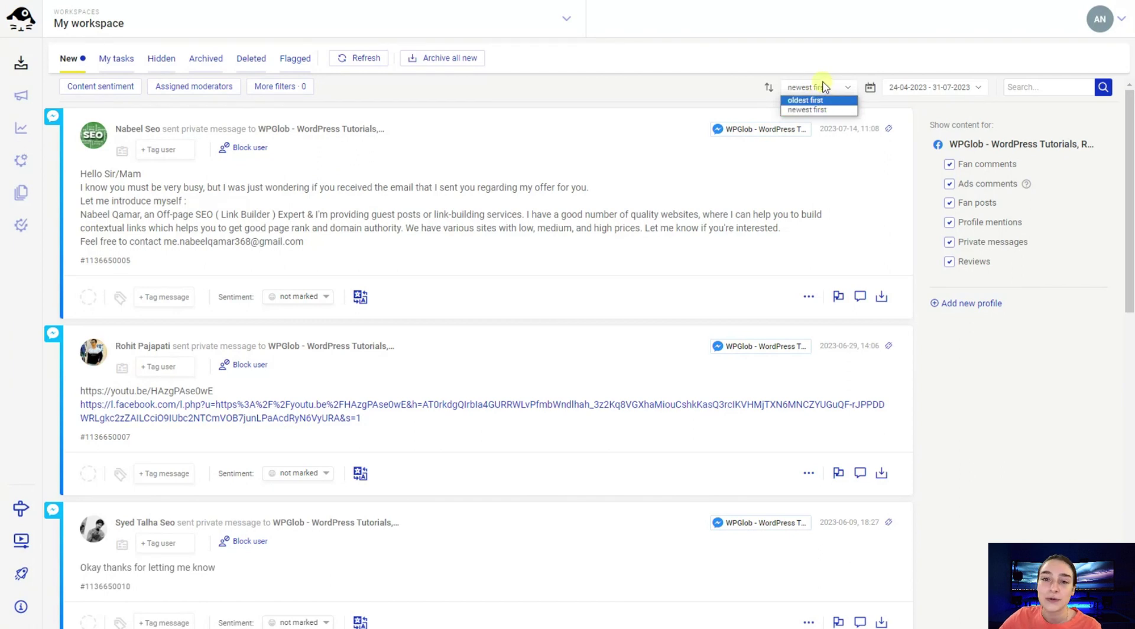
left_click(825, 87)
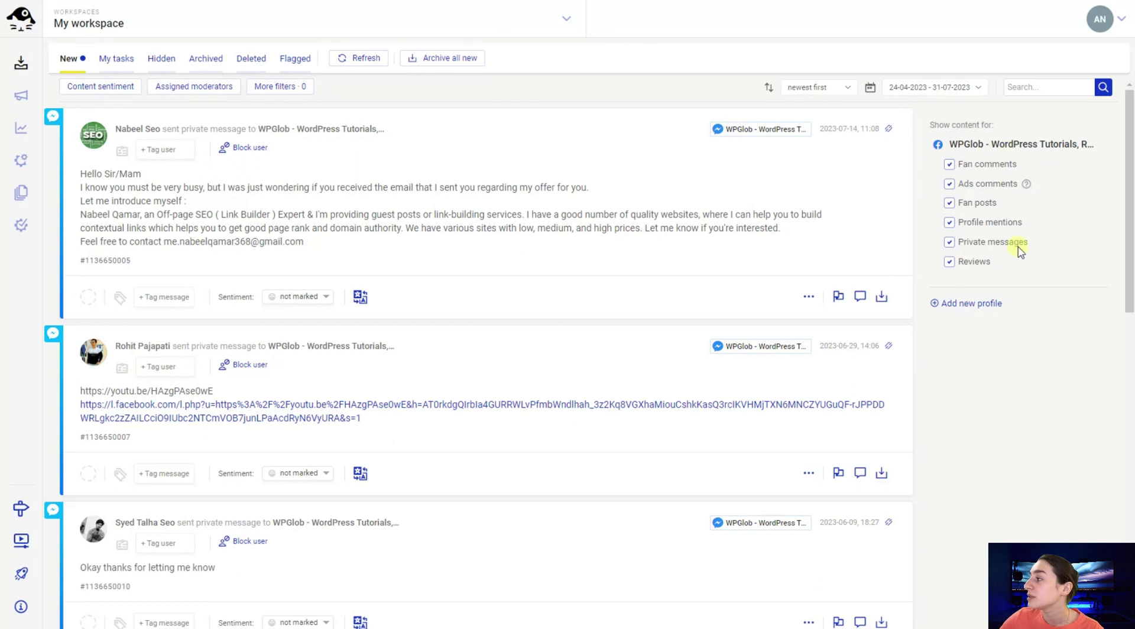
left_click(949, 223)
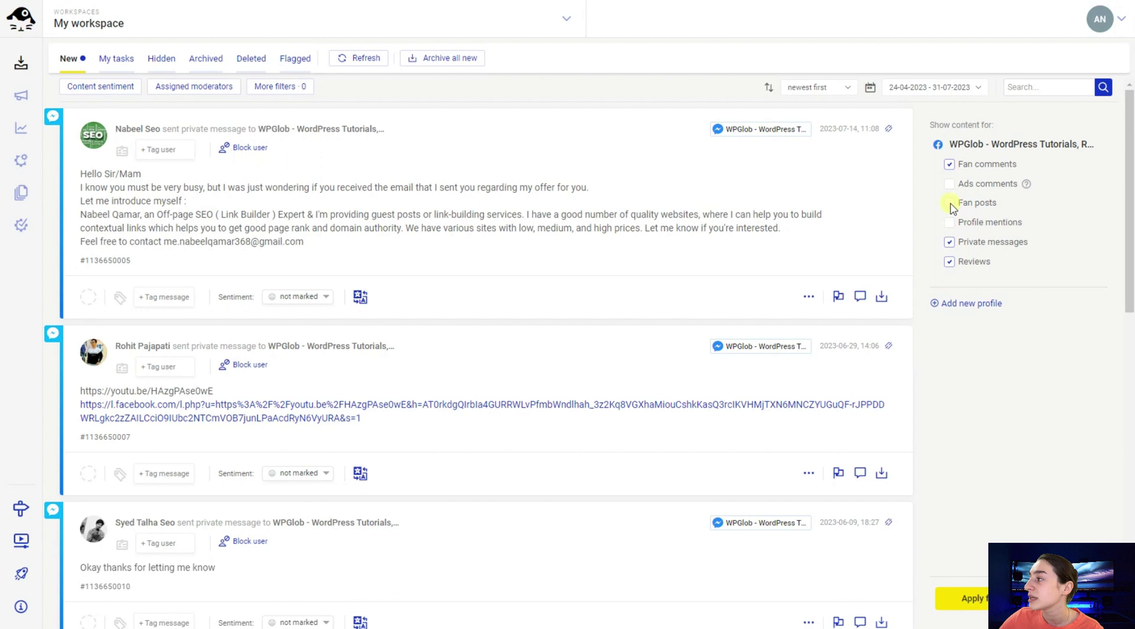
left_click(950, 204)
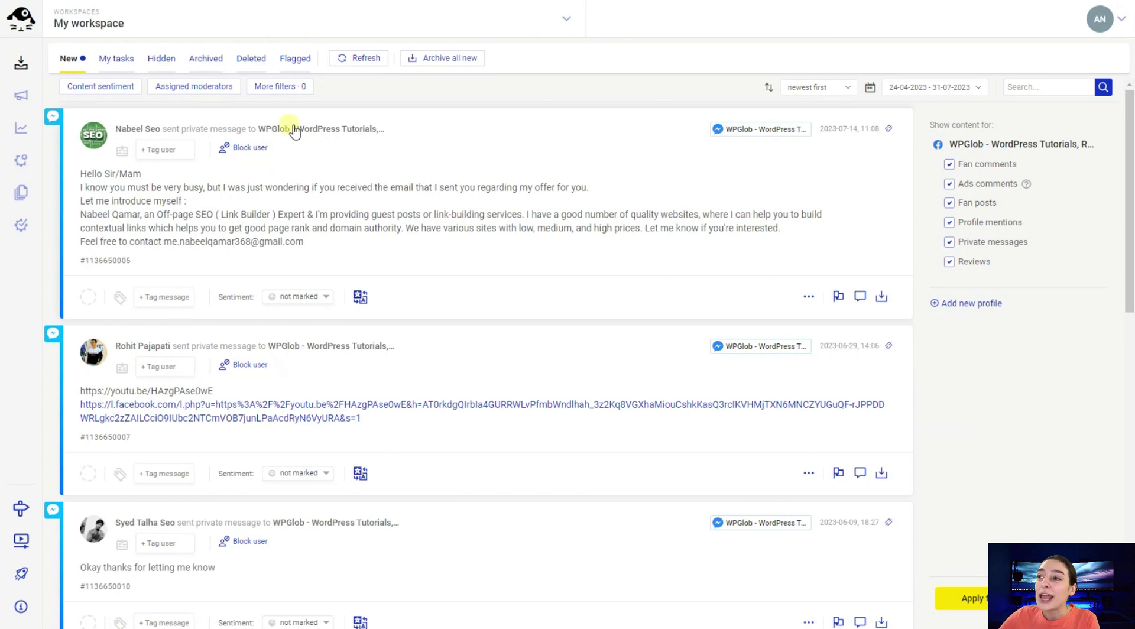
left_click(138, 94)
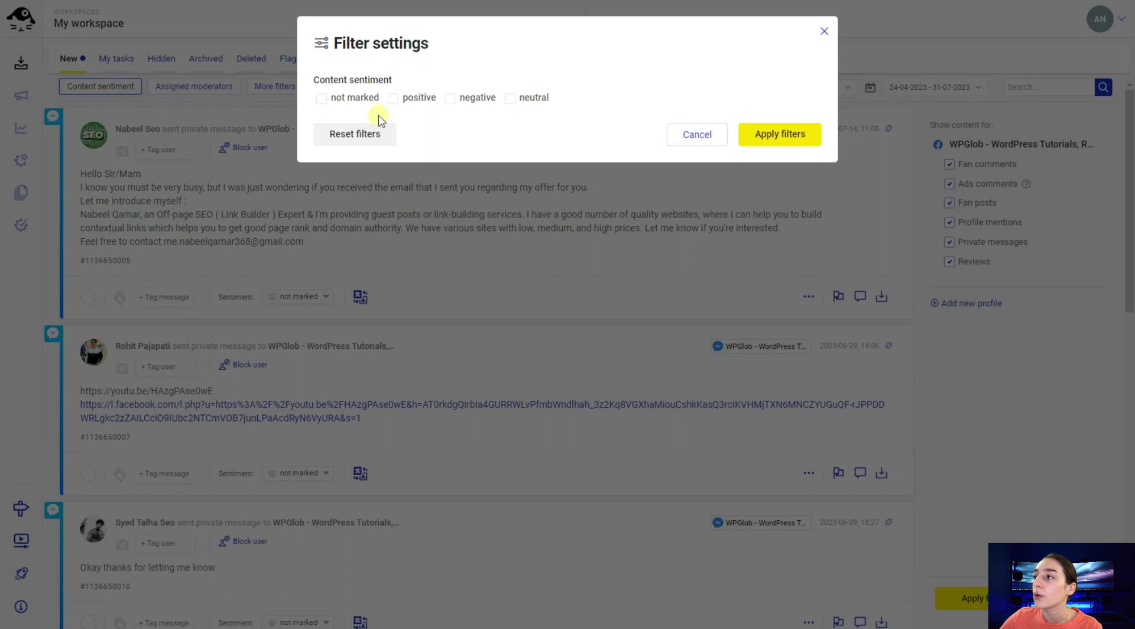
Check the Assigned moderators and More filters options, closing each without applying anything
left_click(824, 32)
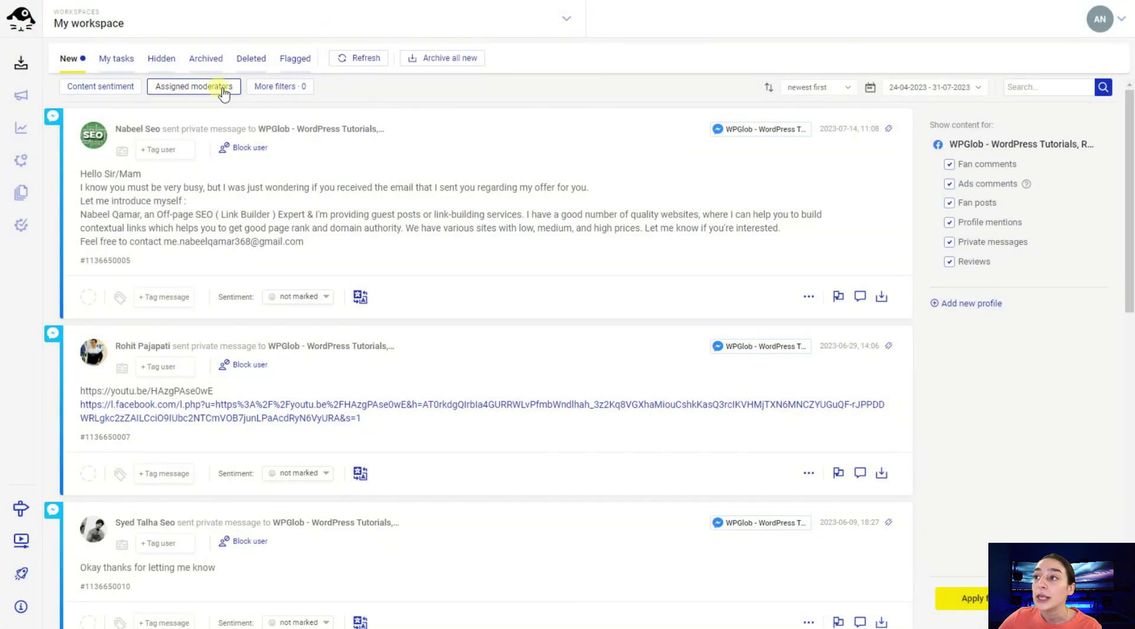
left_click(223, 90)
left_click(337, 106)
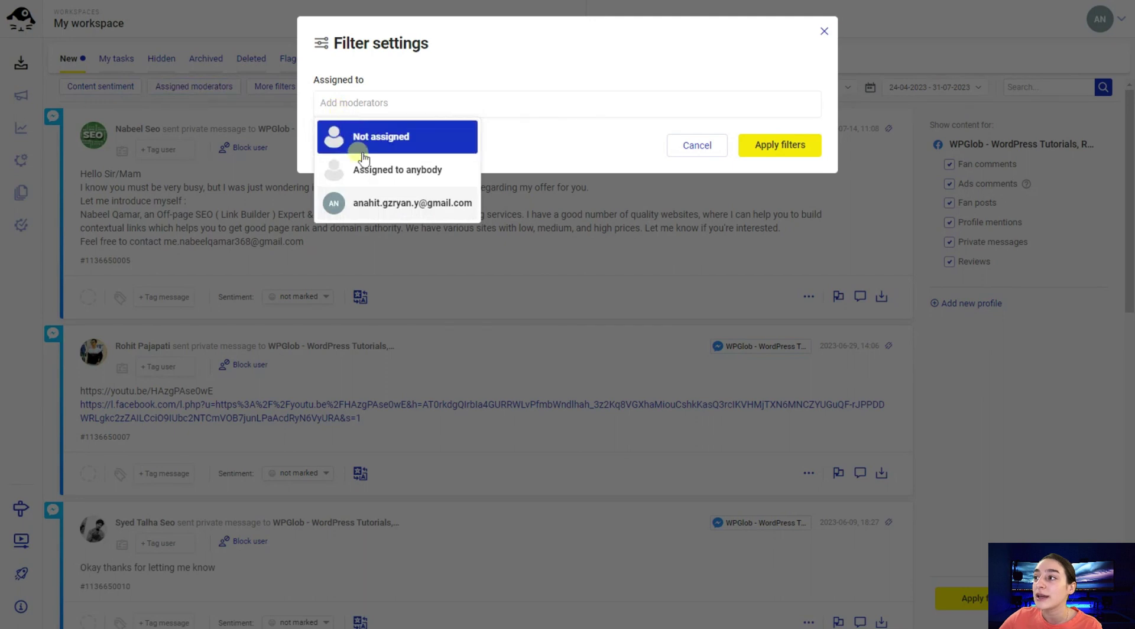
left_click(388, 202)
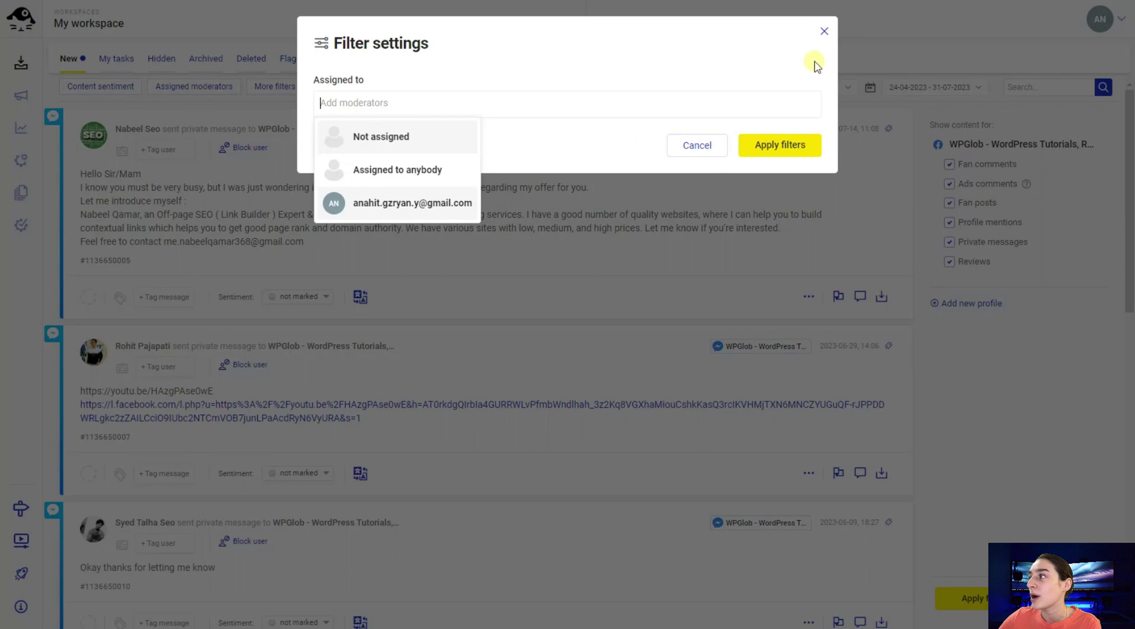
left_click(825, 31)
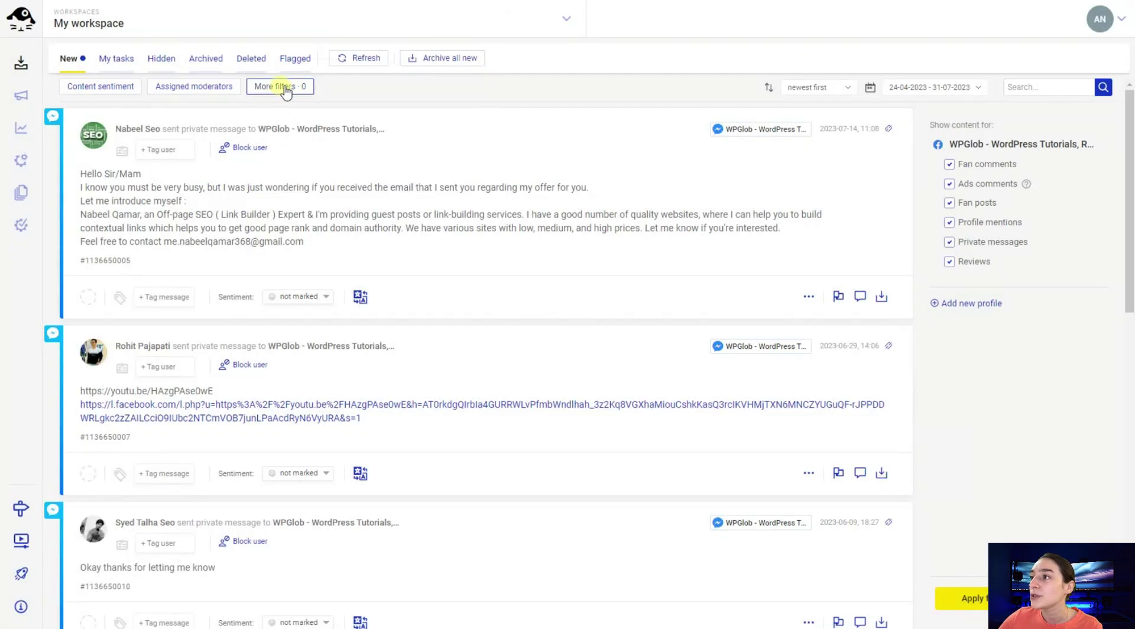
left_click(286, 90)
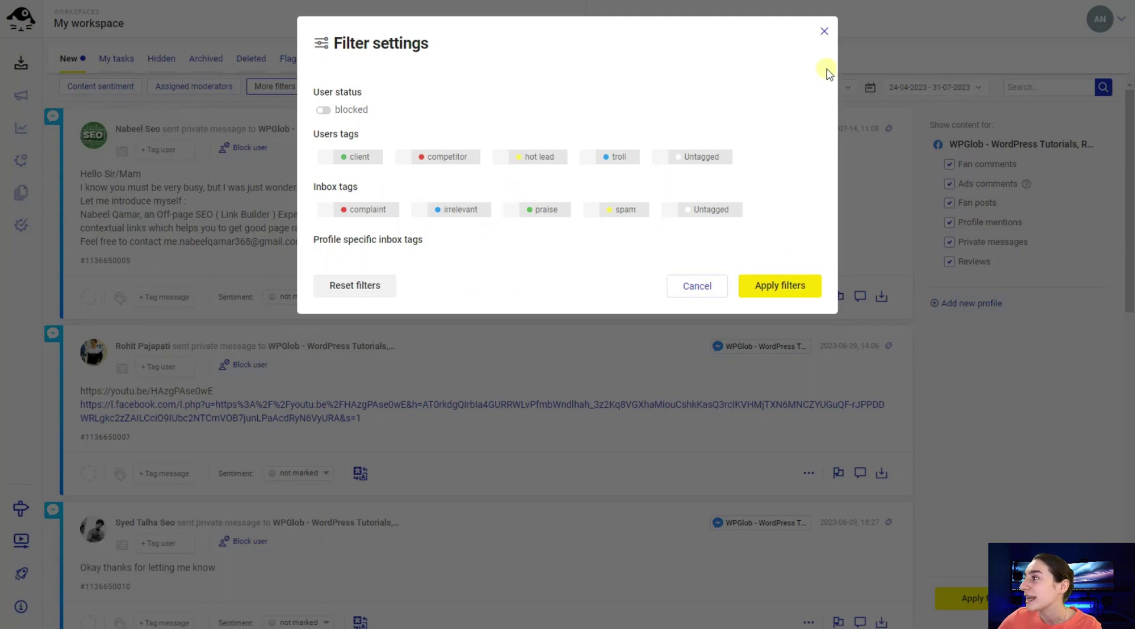
left_click(825, 32)
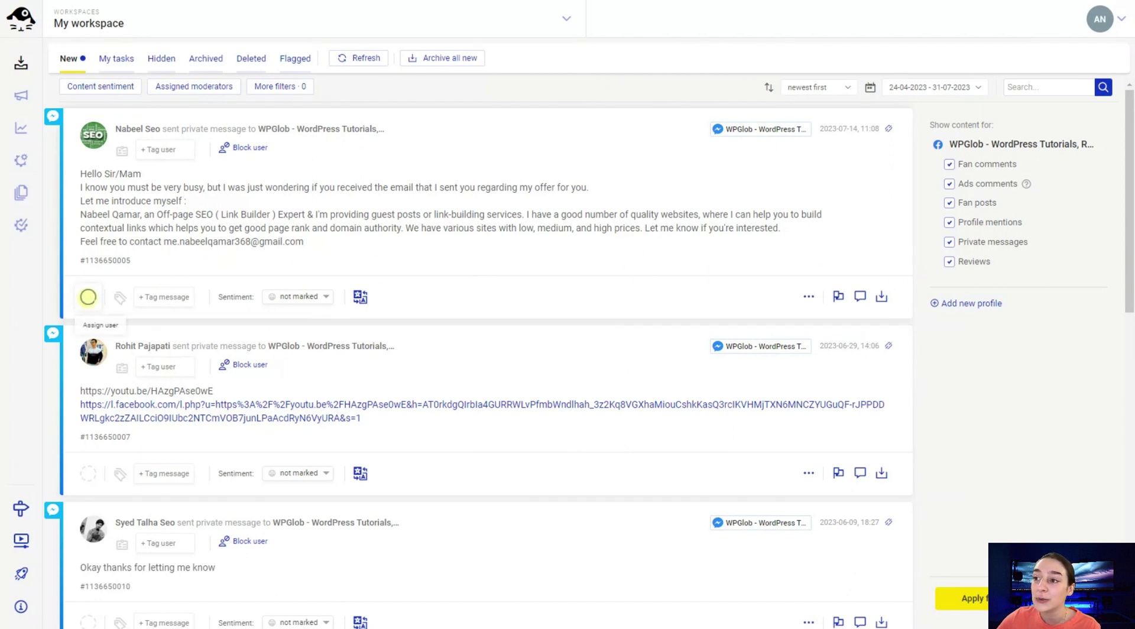
Assign the first private message to the workspace member and tag it as complaint
left_click(88, 297)
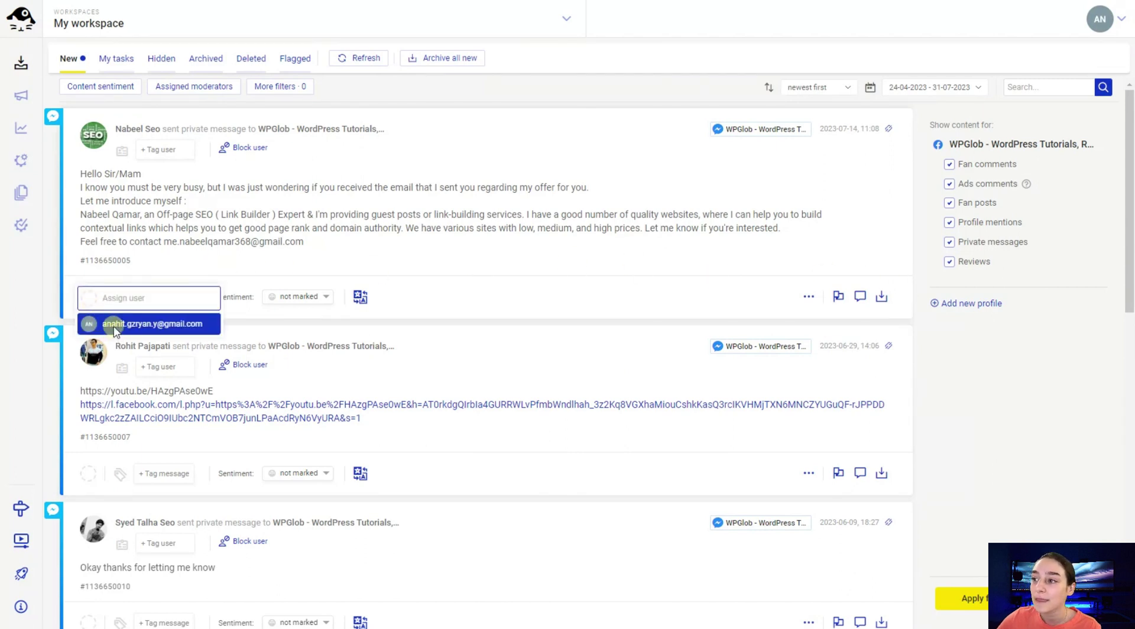
left_click(115, 329)
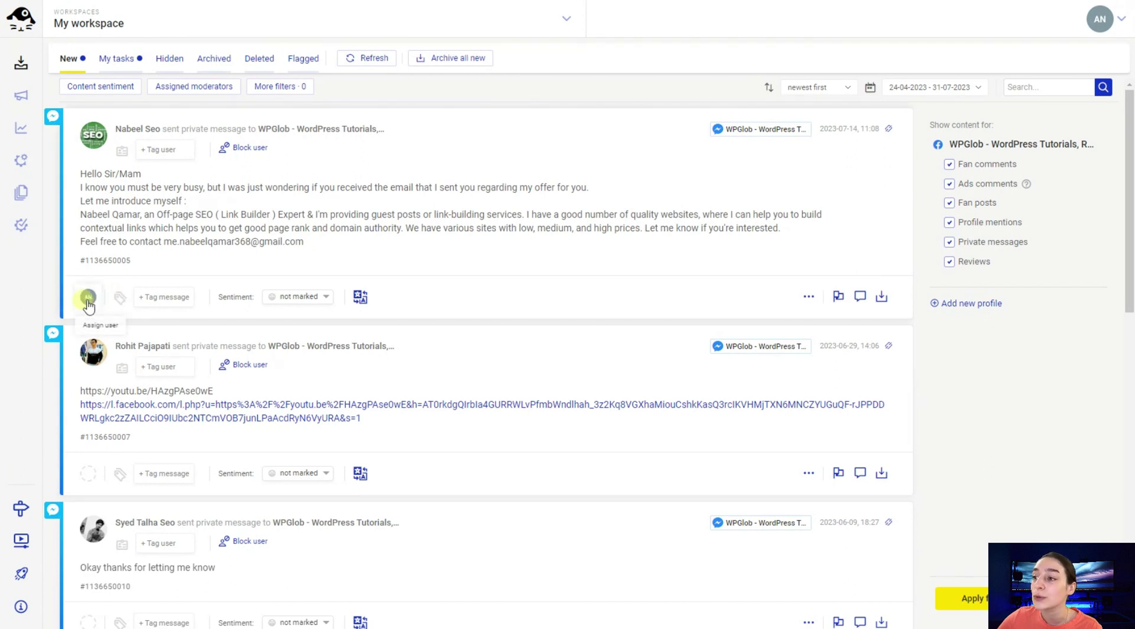
left_click(151, 296)
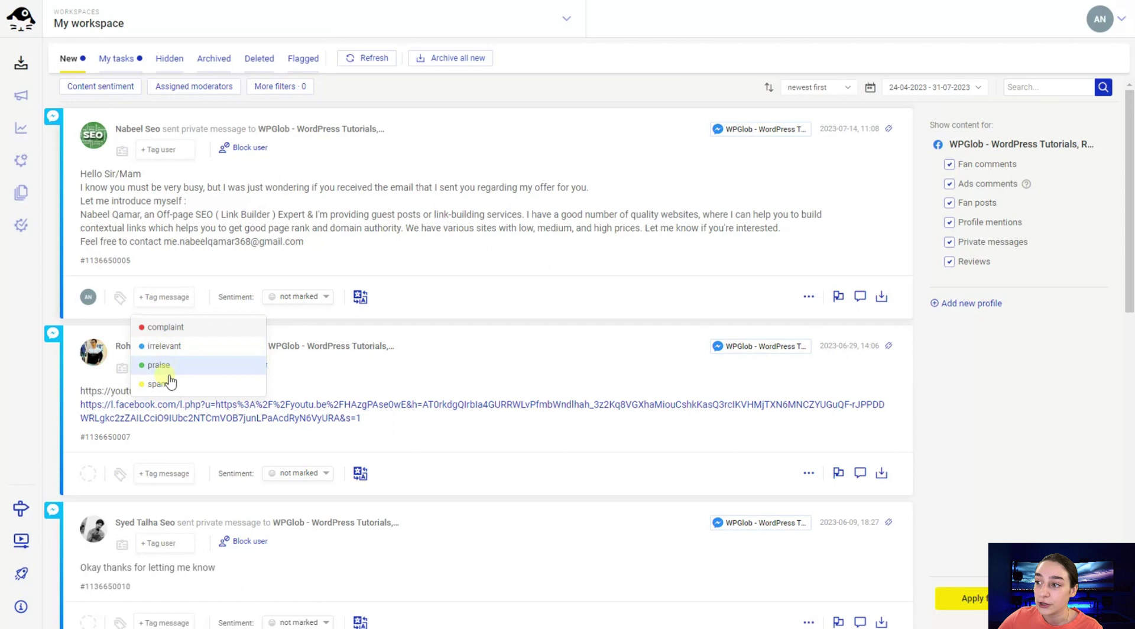
left_click(166, 329)
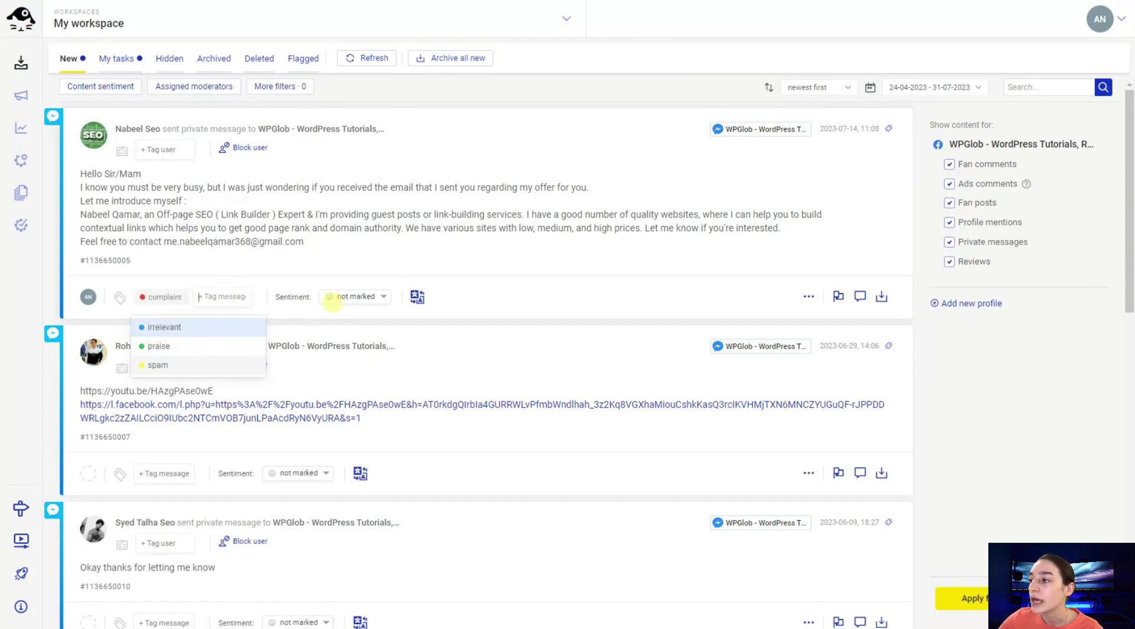
Mark the message's sentiment as negative and switch to the My tasks view
left_click(355, 296)
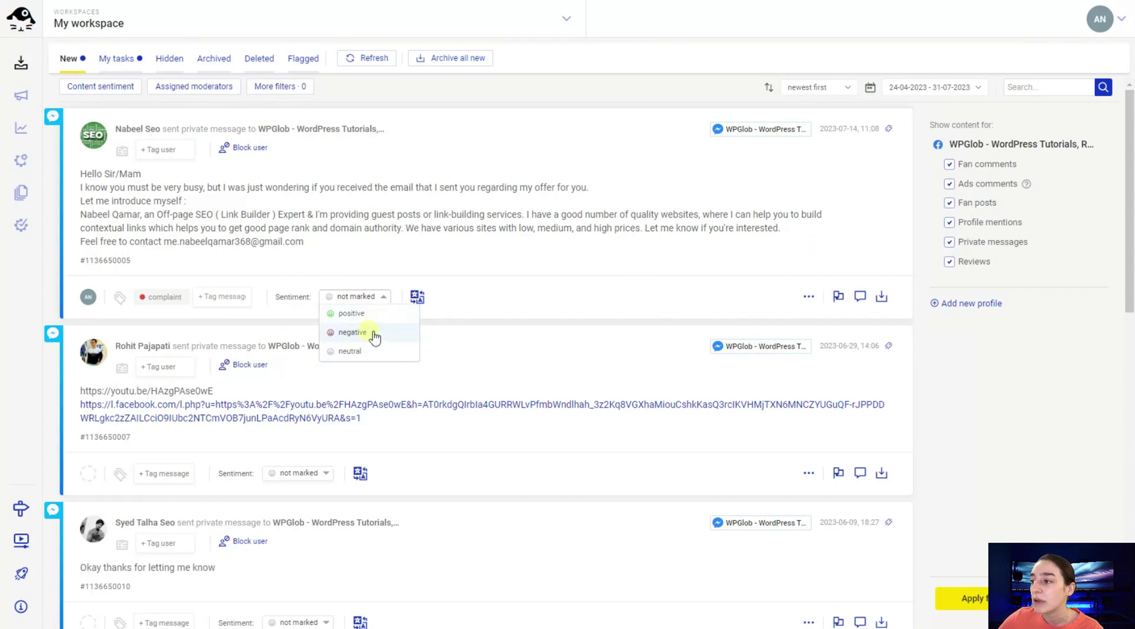
left_click(362, 335)
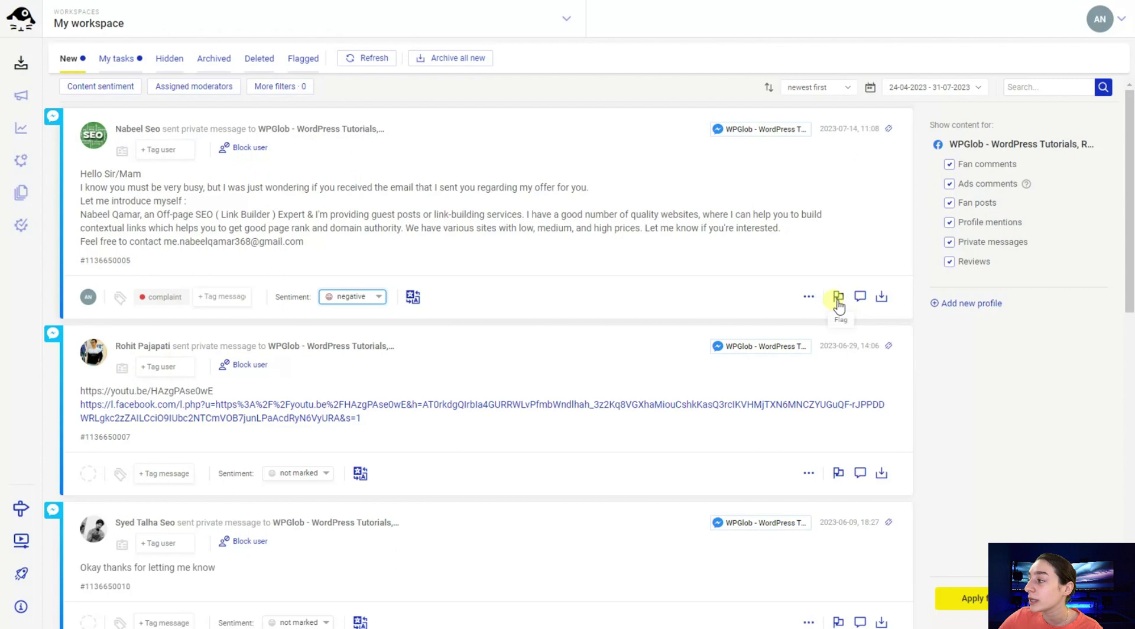
left_click(809, 297)
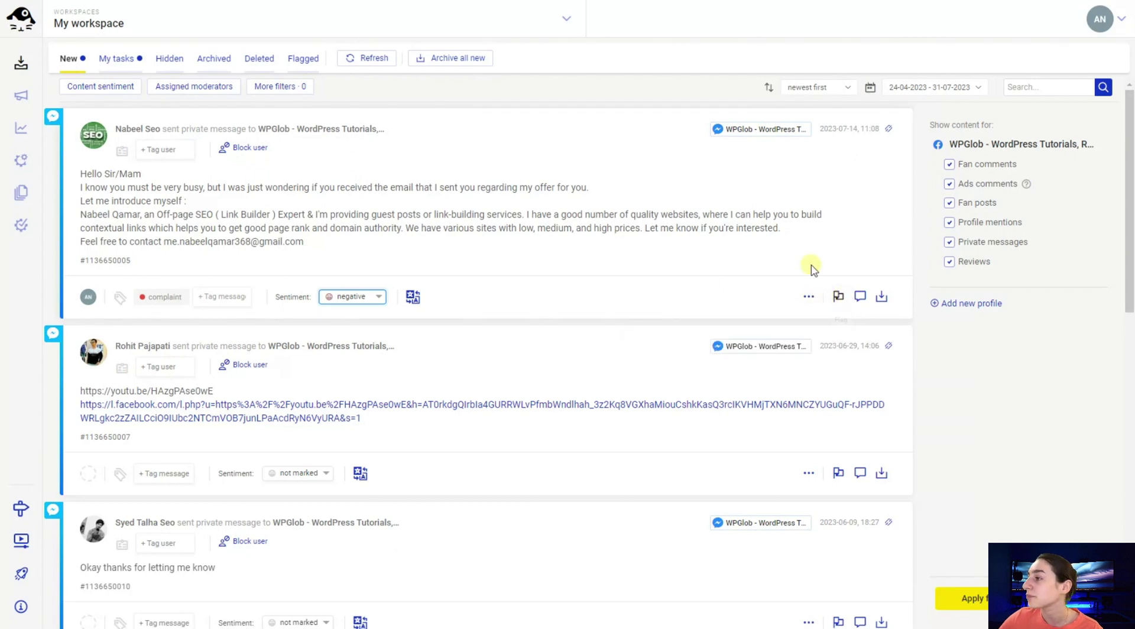
left_click(132, 58)
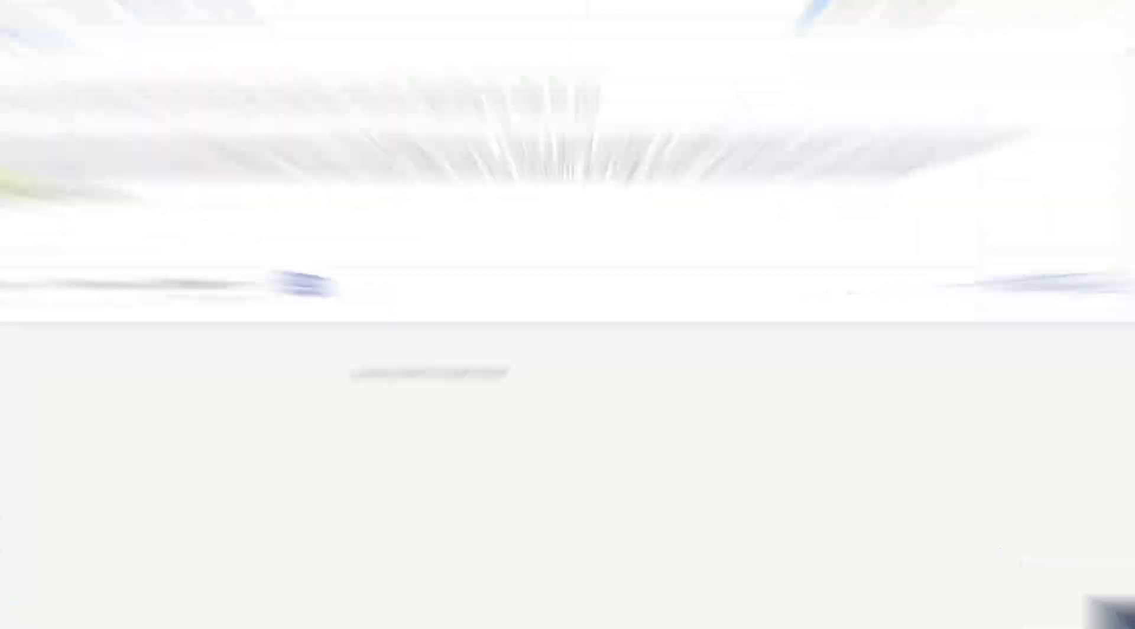
Start a new auto-moderation rule from the Facebook offensive-words template
left_click(21, 224)
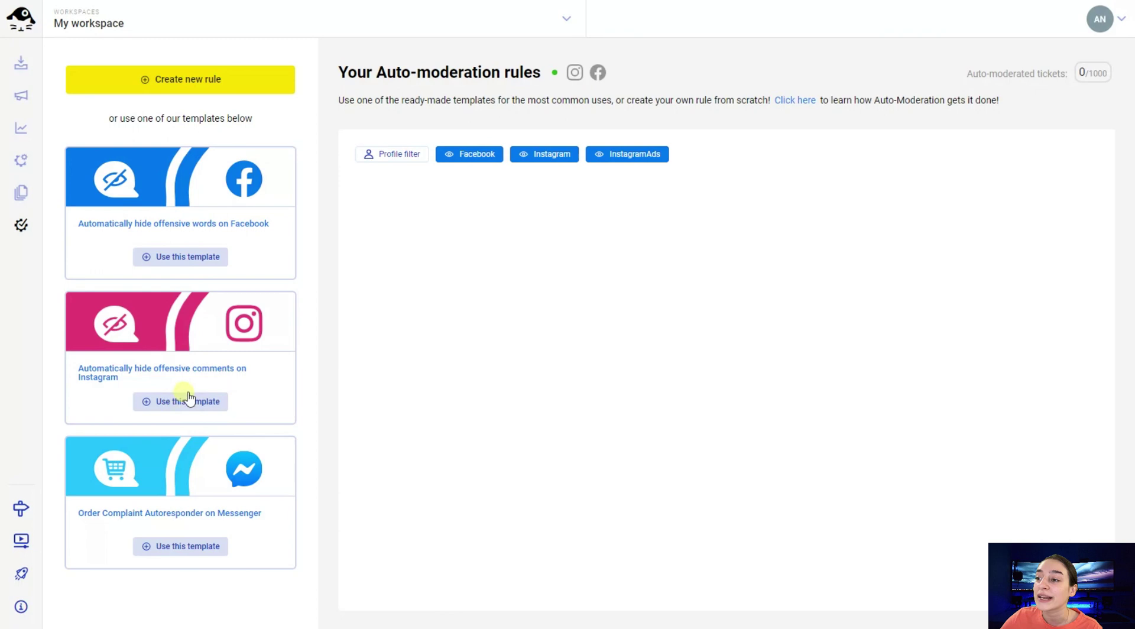
left_click(162, 260)
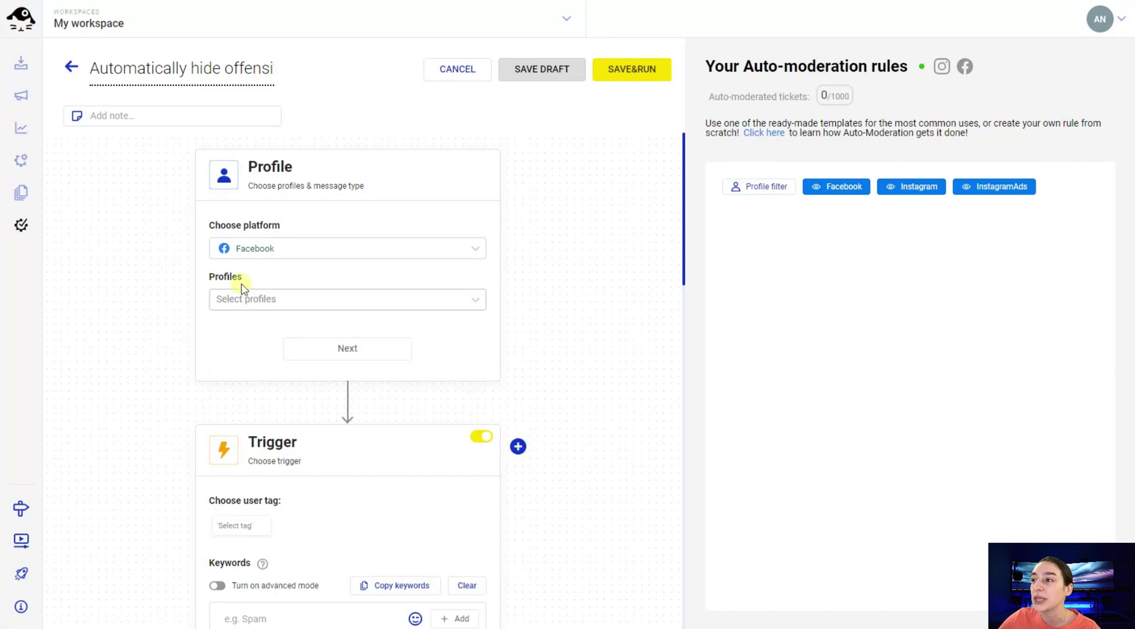
Keep Facebook as the rule's platform and select the WPGlob profile
left_click(271, 251)
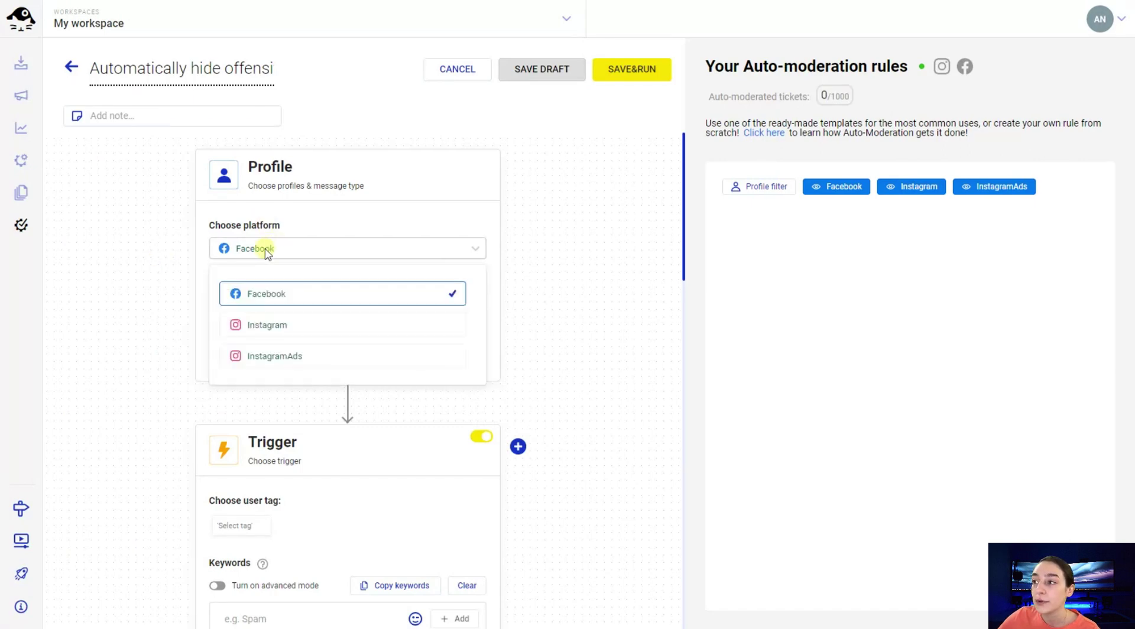
left_click(269, 248)
scroll(273, 264, "down", 1)
scroll(269, 260, "down", 1)
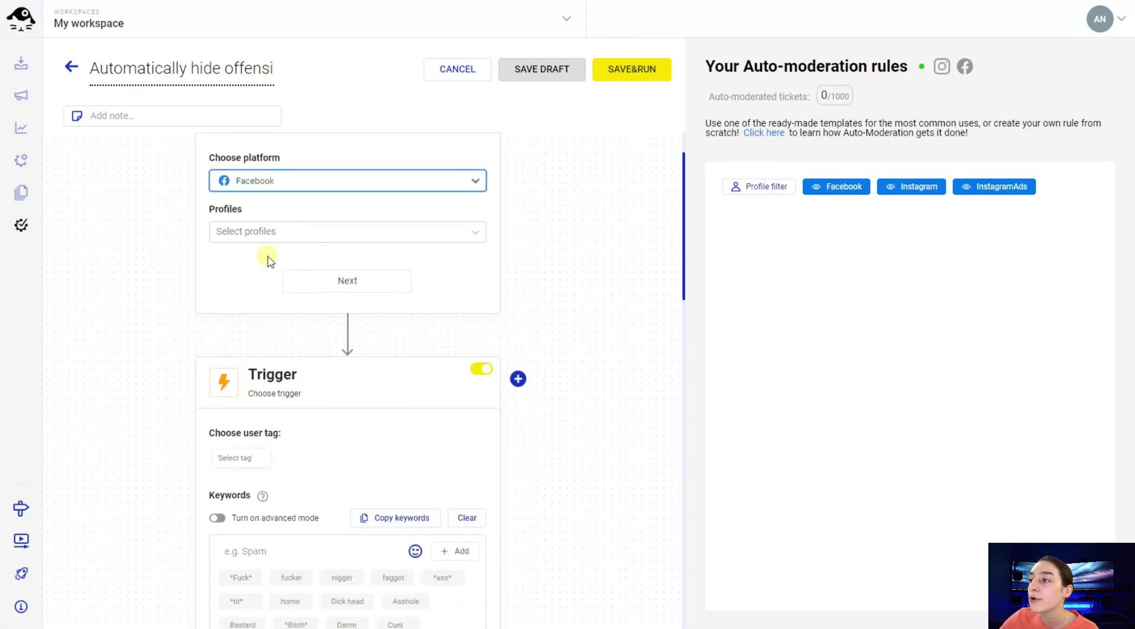
left_click(262, 232)
left_click(300, 313)
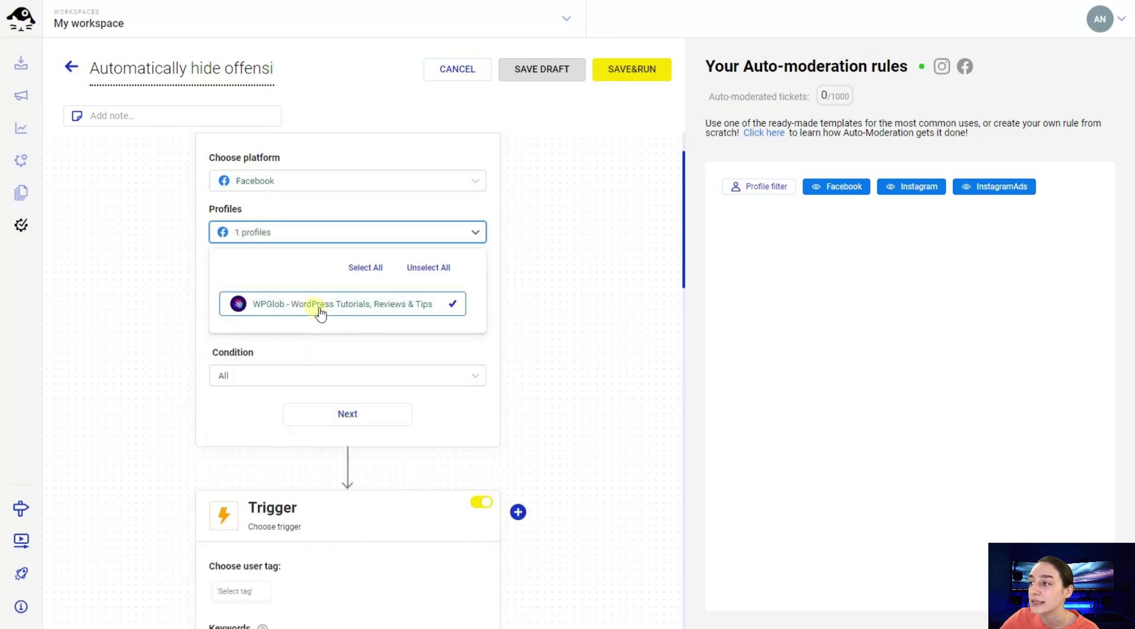
left_click(349, 346)
scroll(349, 346, "down", 1)
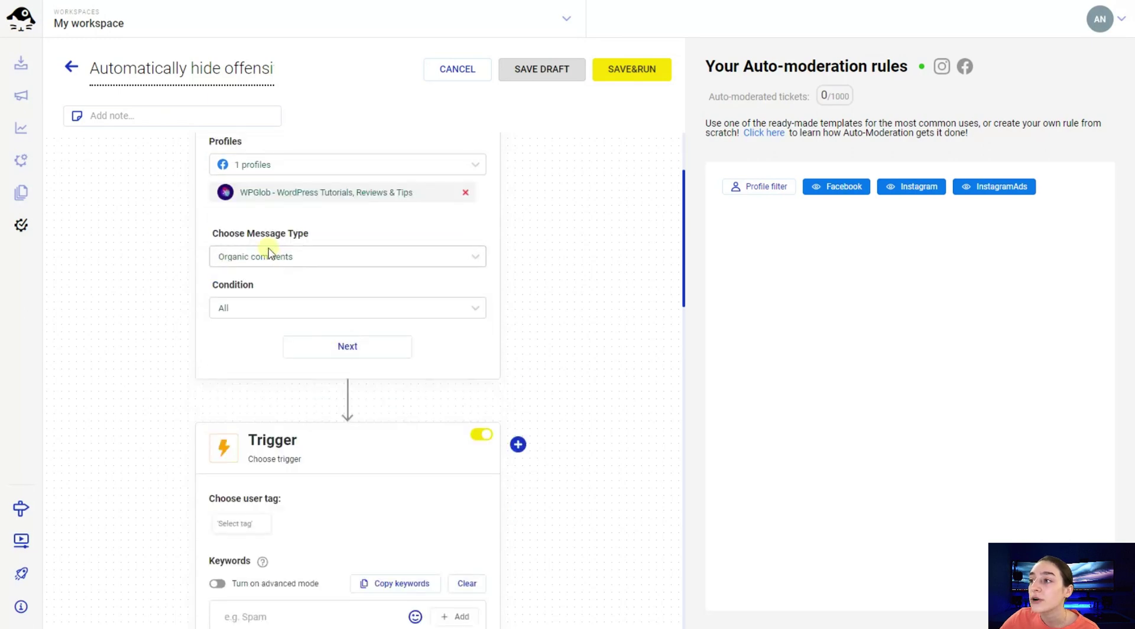
Keep Organic comments and set the condition to Containing images or videos
left_click(309, 254)
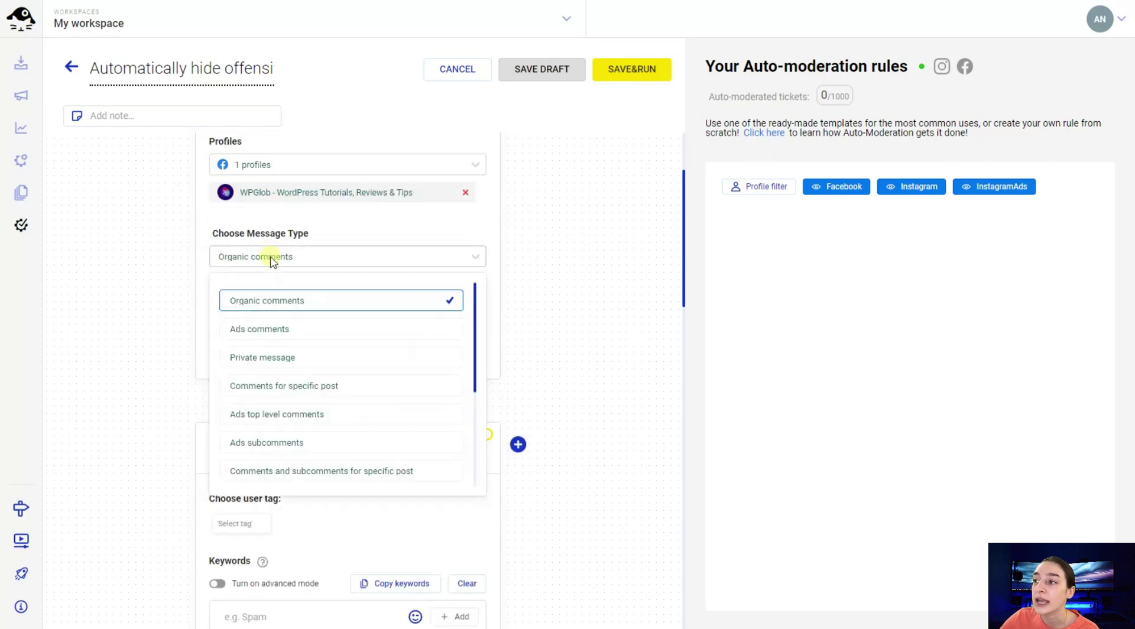
left_click(288, 299)
scroll(272, 297, "down", 1)
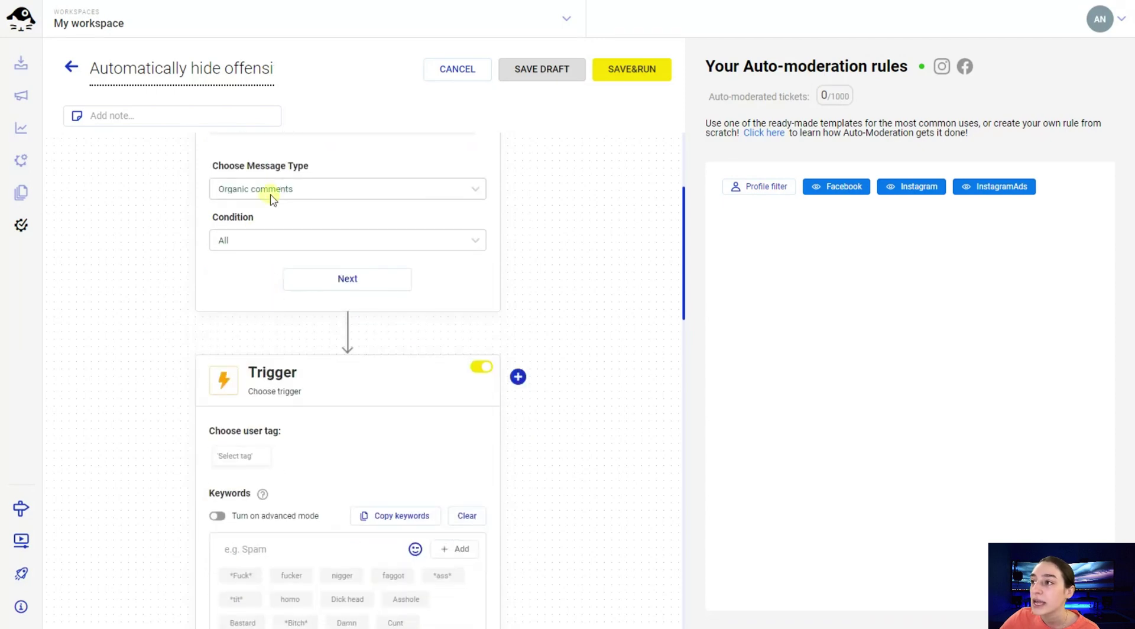
left_click(291, 240)
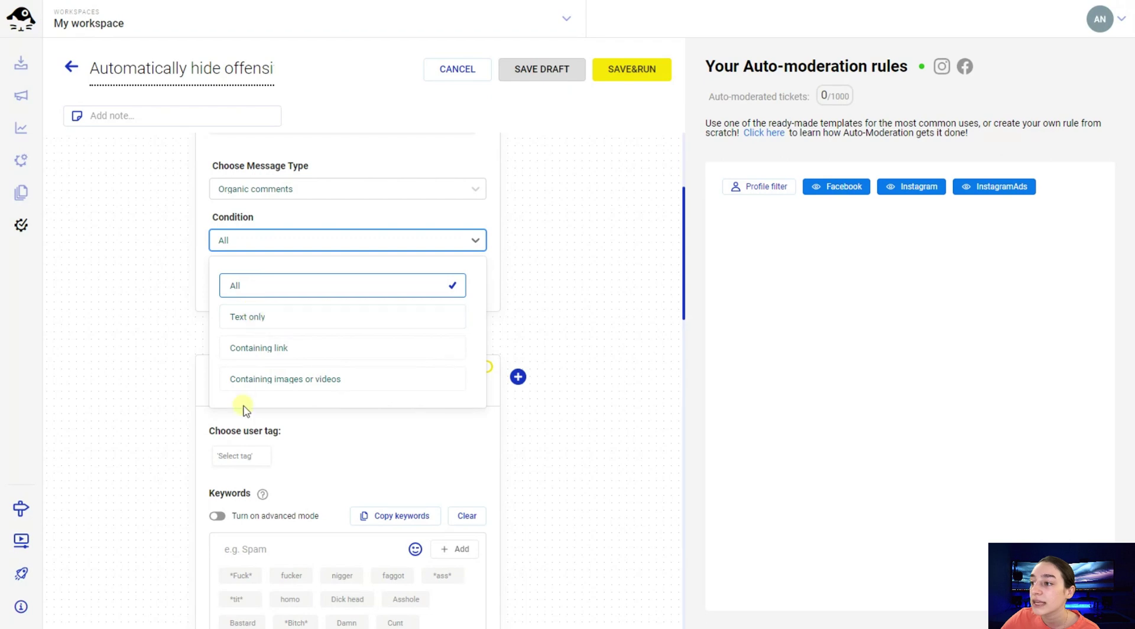
left_click(252, 379)
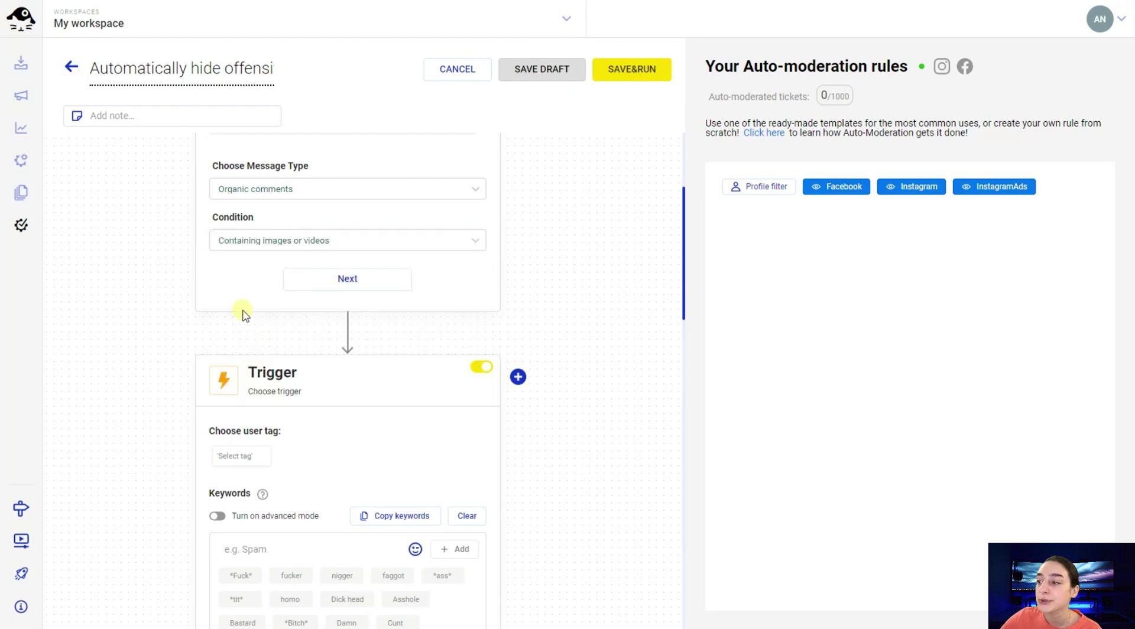
scroll(246, 315, "down", 5)
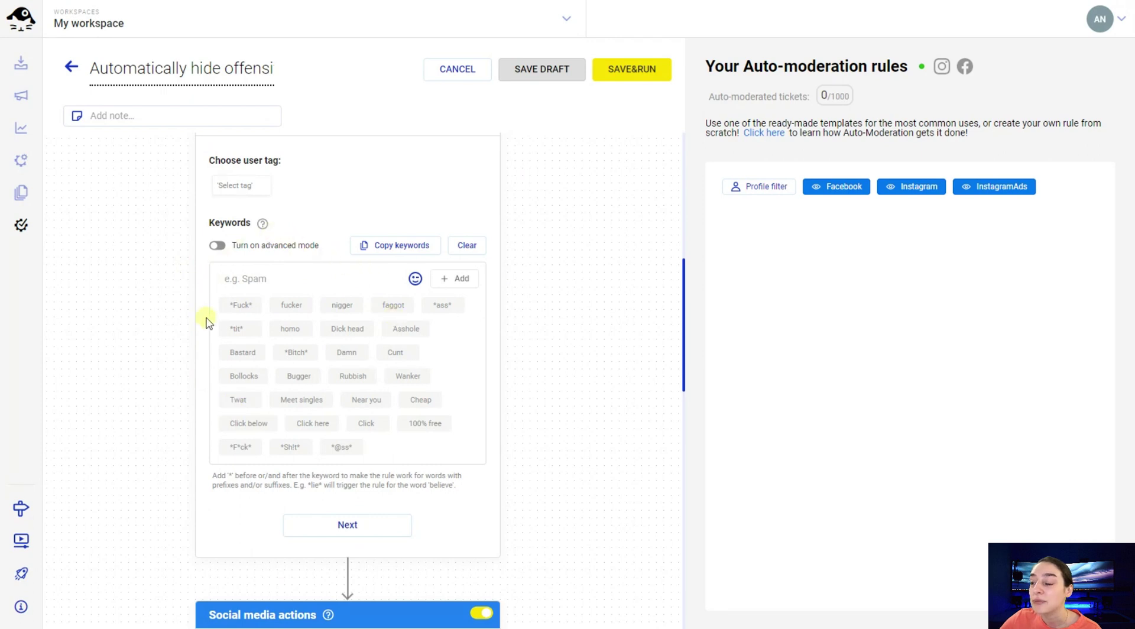
mouse_move(237, 308)
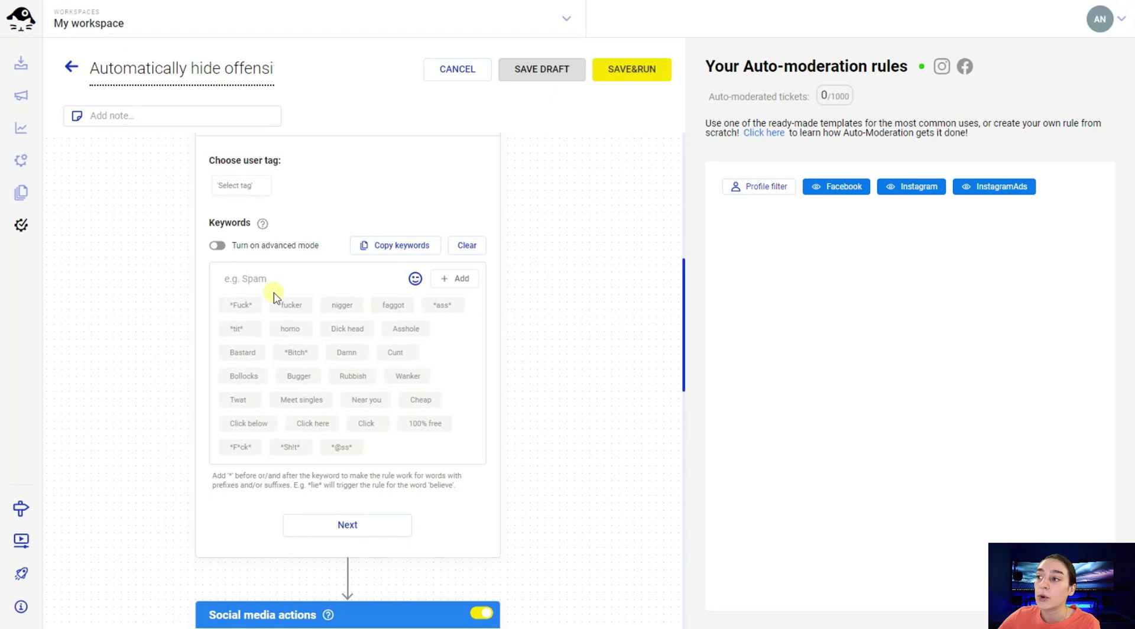
scroll(273, 295, "down", 7)
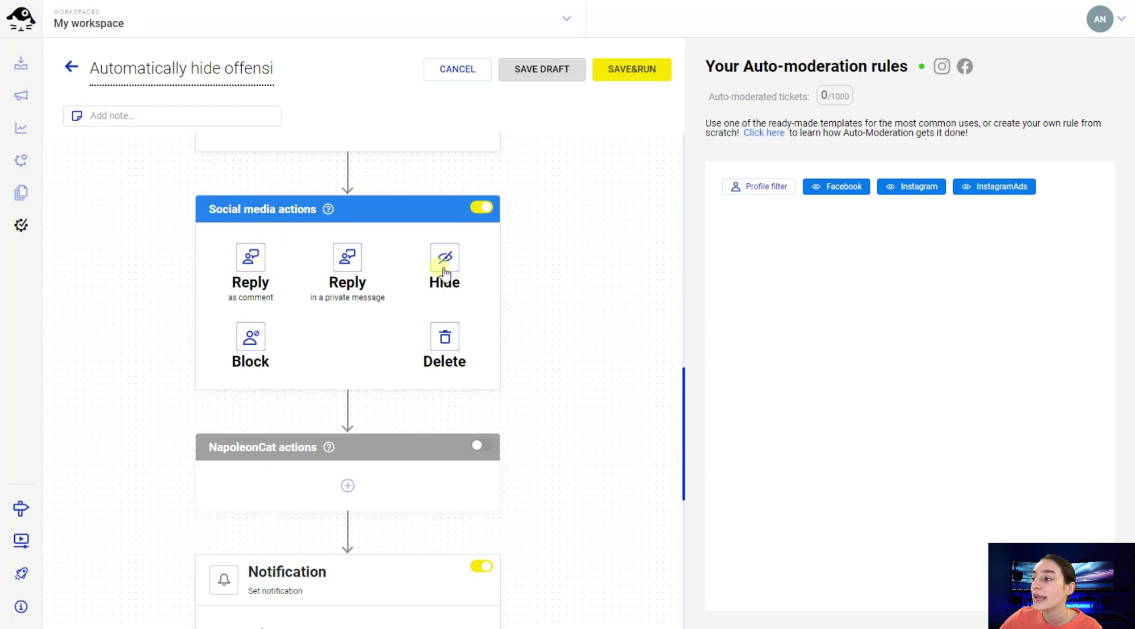
Set Delete as the rule's only social media action
scroll(406, 370, "down", 2)
scroll(417, 324, "up", 2)
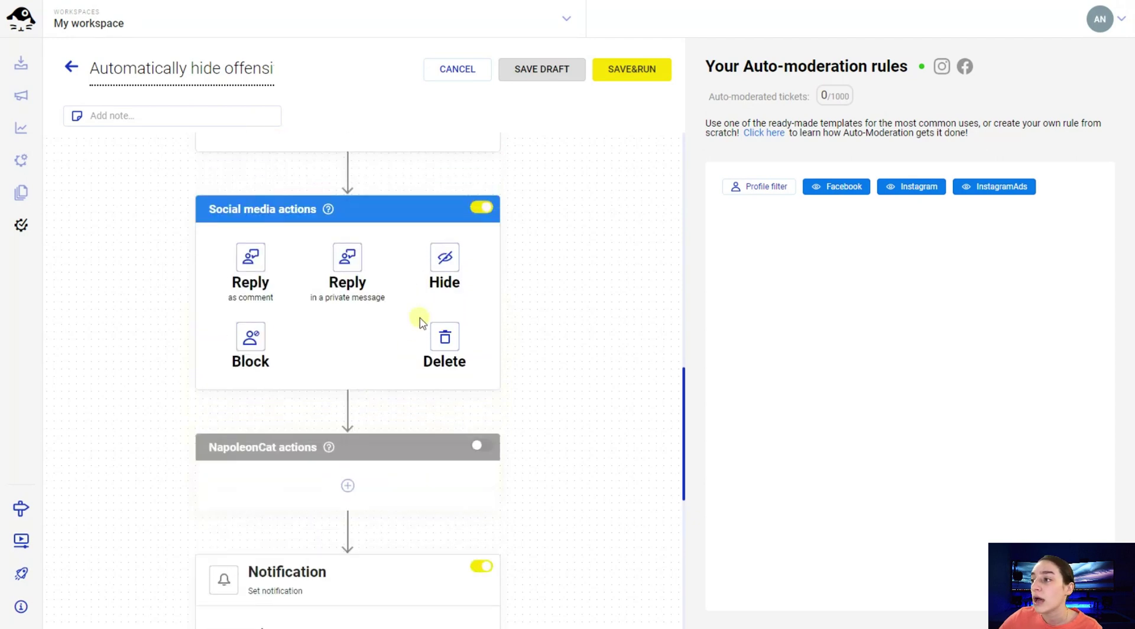
left_click(444, 337)
scroll(304, 338, "down", 1)
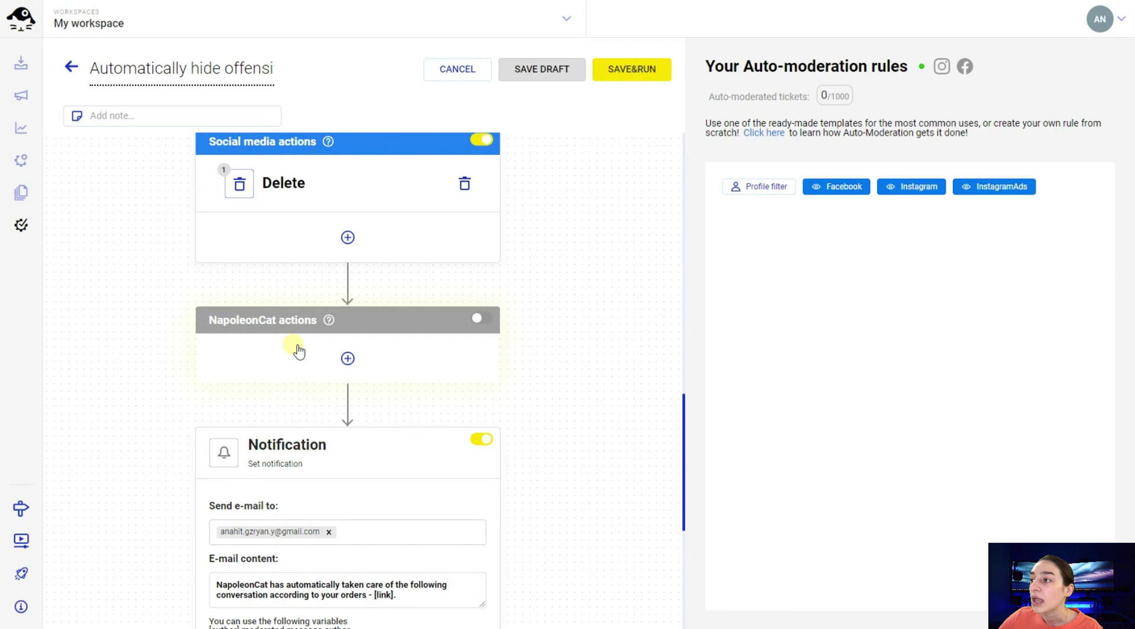
left_click(347, 237)
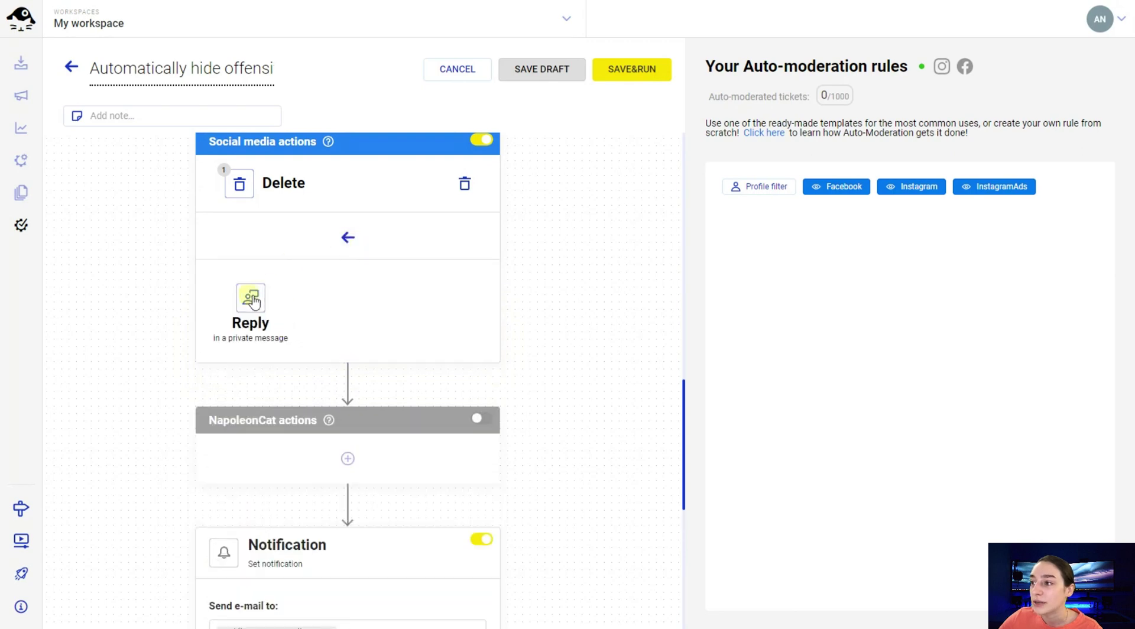
left_click(348, 237)
scroll(342, 243, "down", 2)
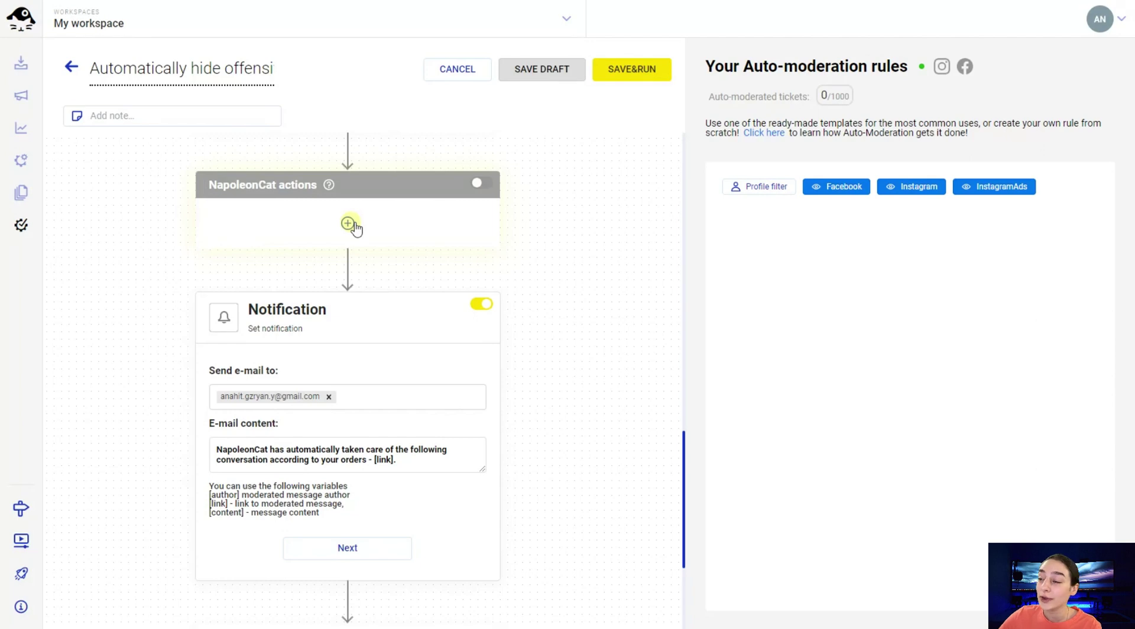
Add Flag as a NapoleonCat action and begin adding a Mark sentiment action
left_click(349, 225)
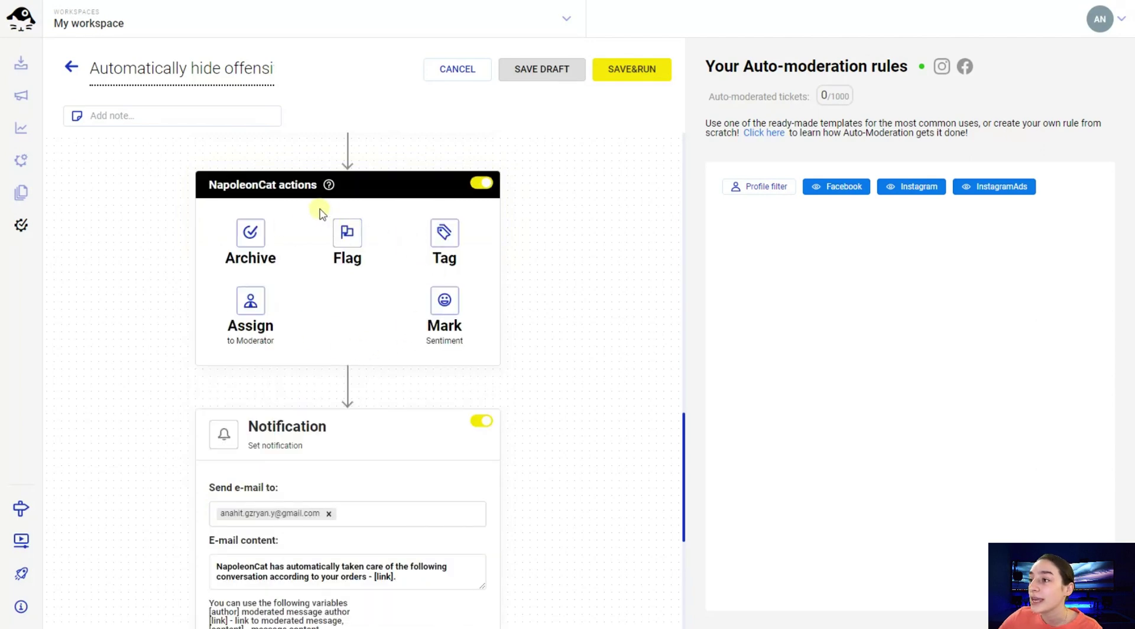
left_click(358, 232)
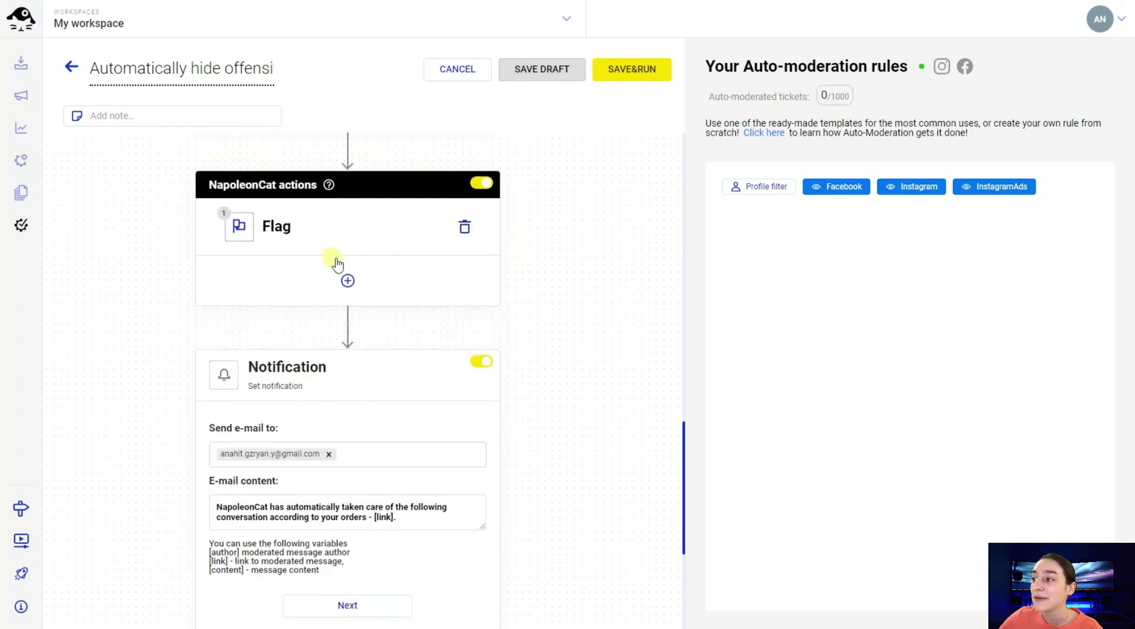
left_click(349, 281)
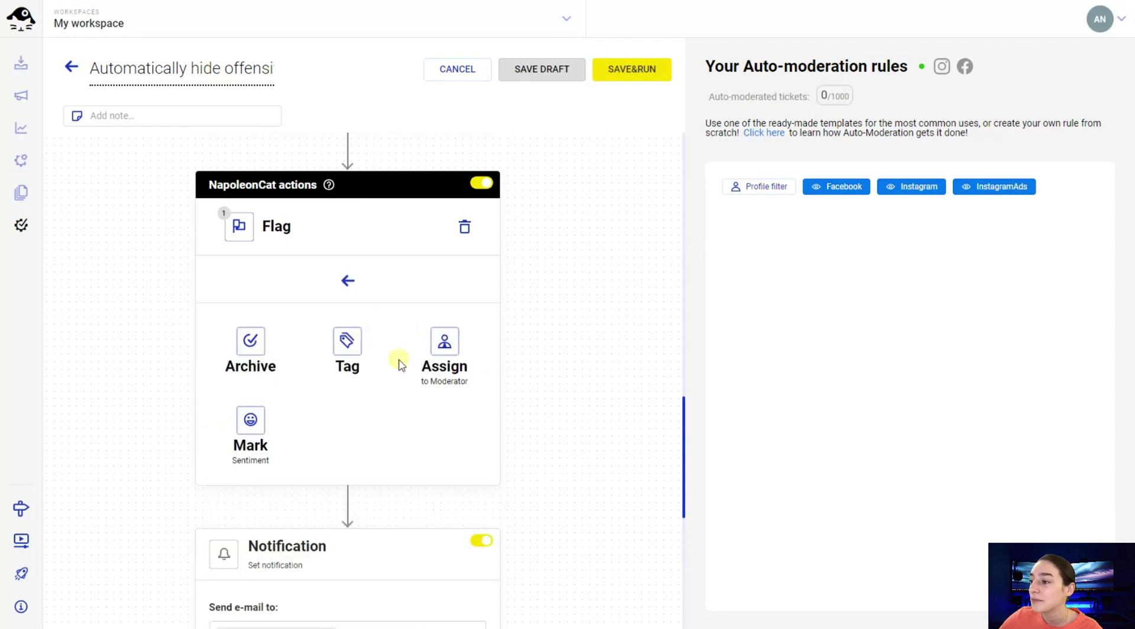
left_click(265, 424)
scroll(291, 391, "down", 2)
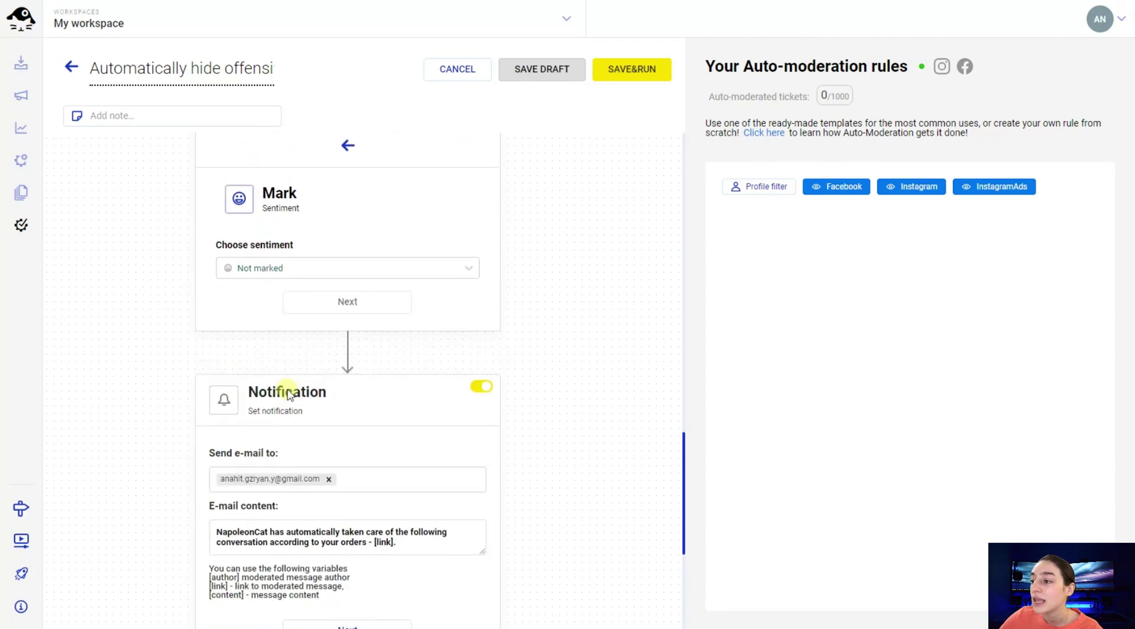
Scroll down through the rule's Notification and Schedule blocks, then back up
scroll(290, 395, "down", 2)
scroll(314, 286, "down", 1)
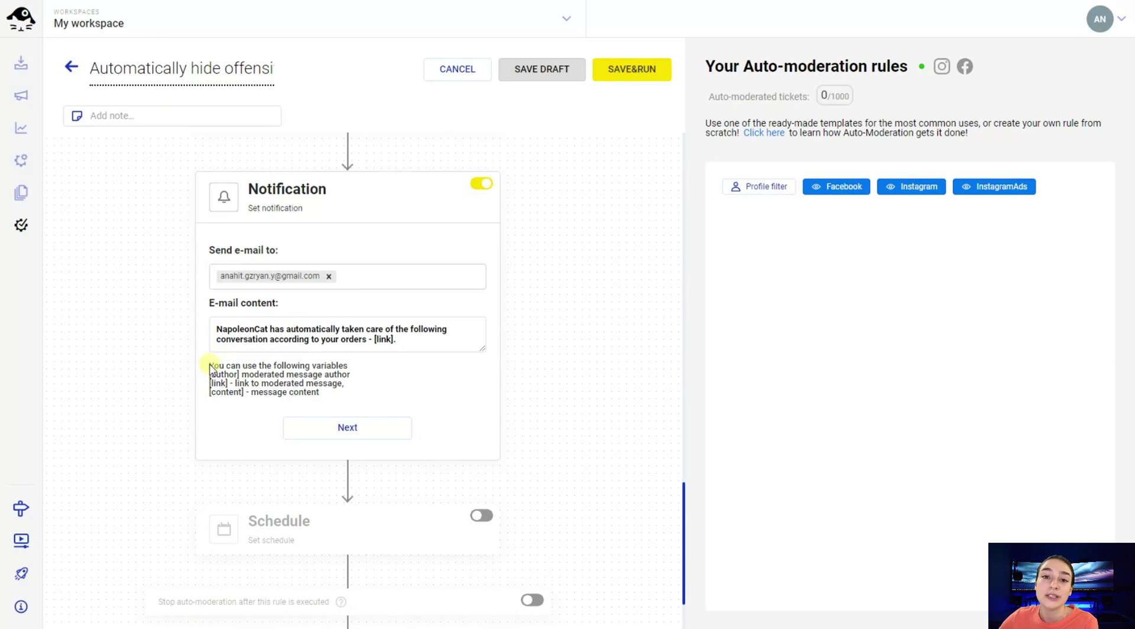
scroll(249, 358, "down", 2)
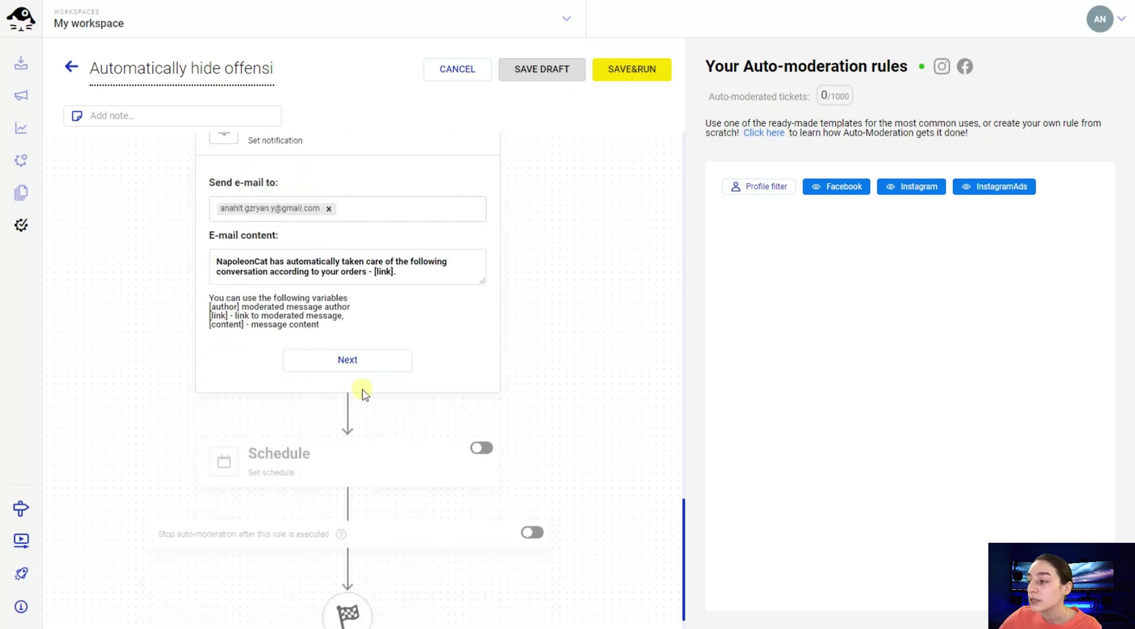
scroll(407, 438, "down", 1)
scroll(405, 436, "up", 10)
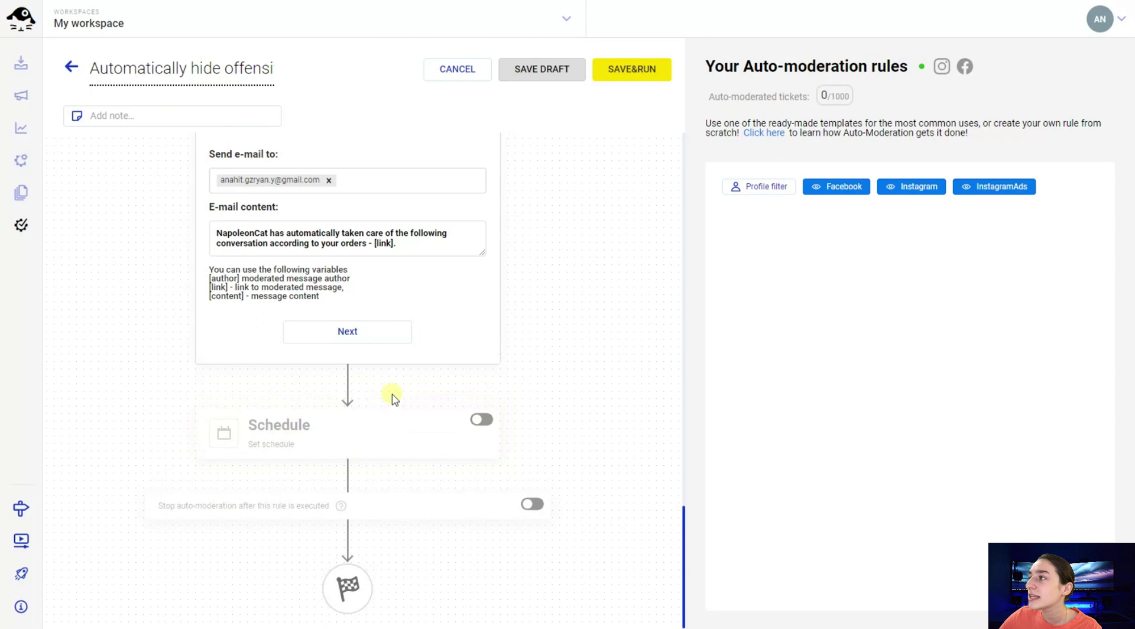
scroll(393, 396, "up", 6)
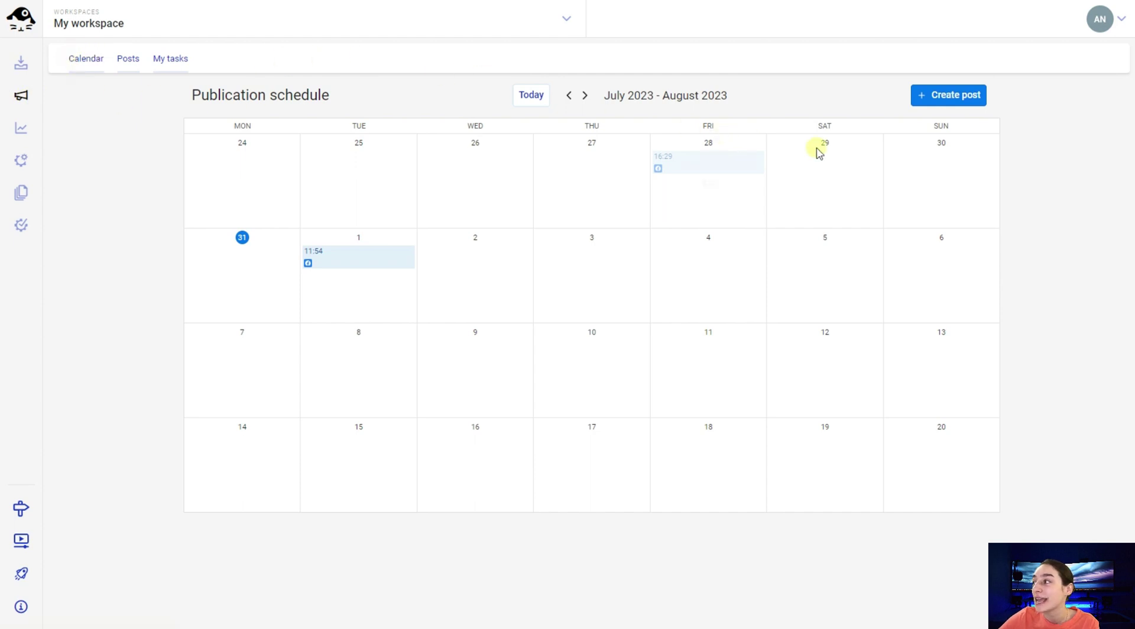
Start a new post on Wednesday 2 August 2023 from the publication calendar
mouse_move(732, 443)
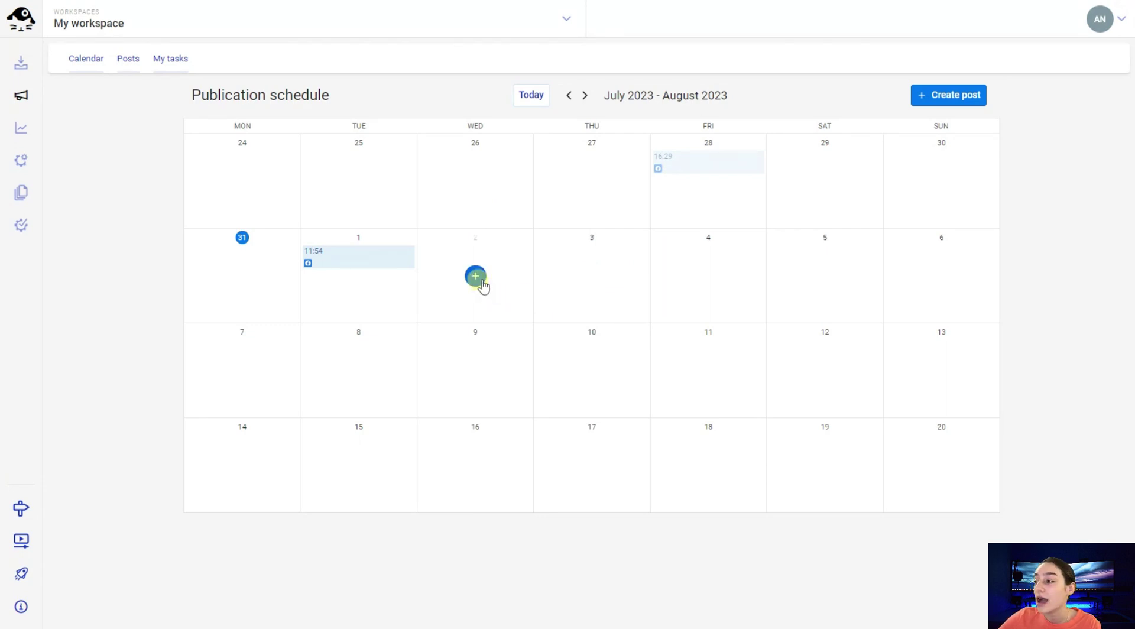
left_click(477, 276)
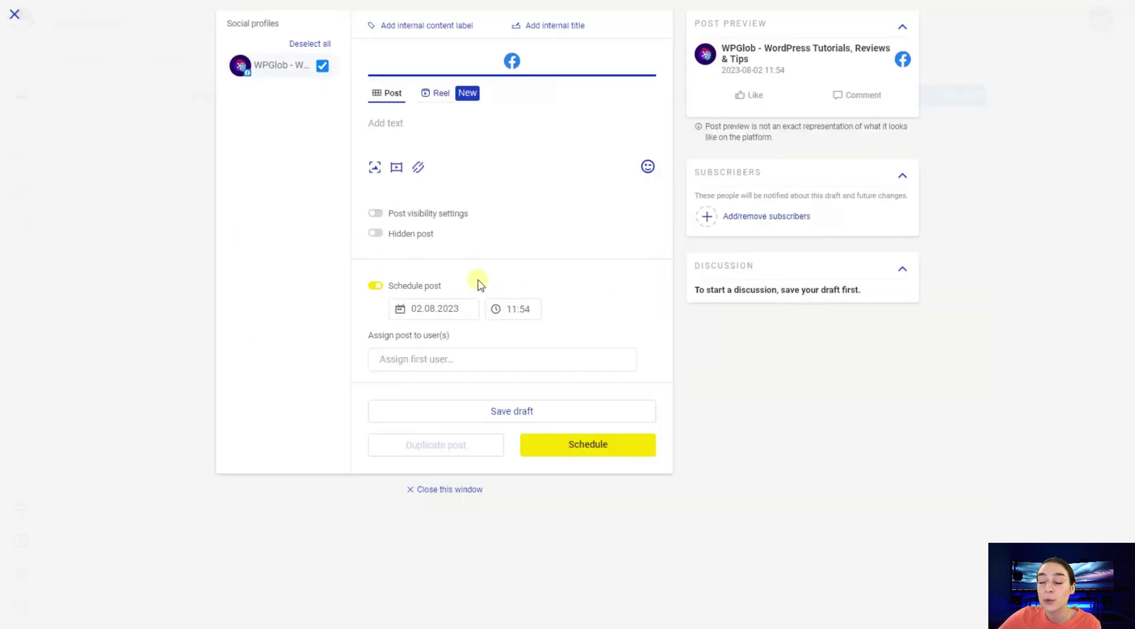
Upload the NapoleonCat-Homepage image to the post, cropped to Landscape, and save it
left_click(373, 169)
left_click(346, 64)
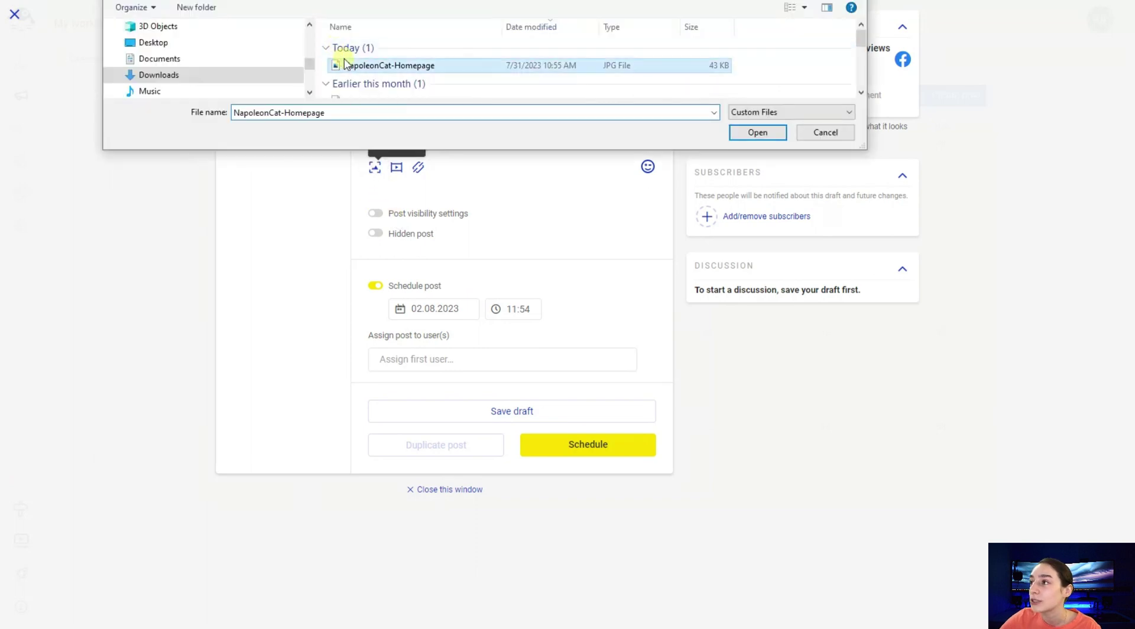
double_click(346, 63)
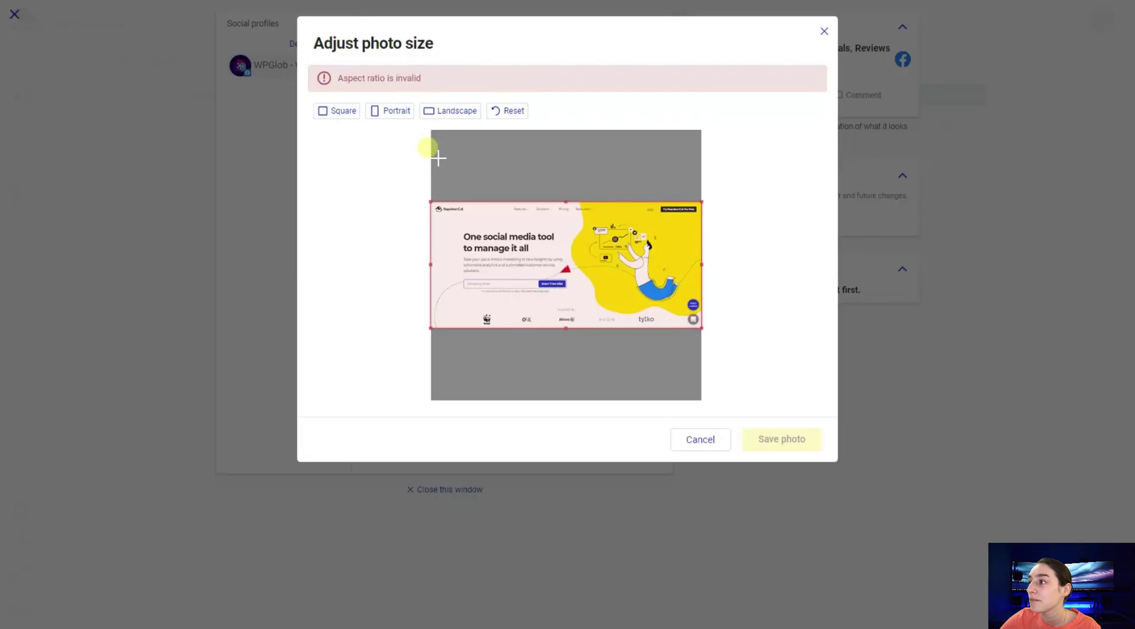
left_click(454, 113)
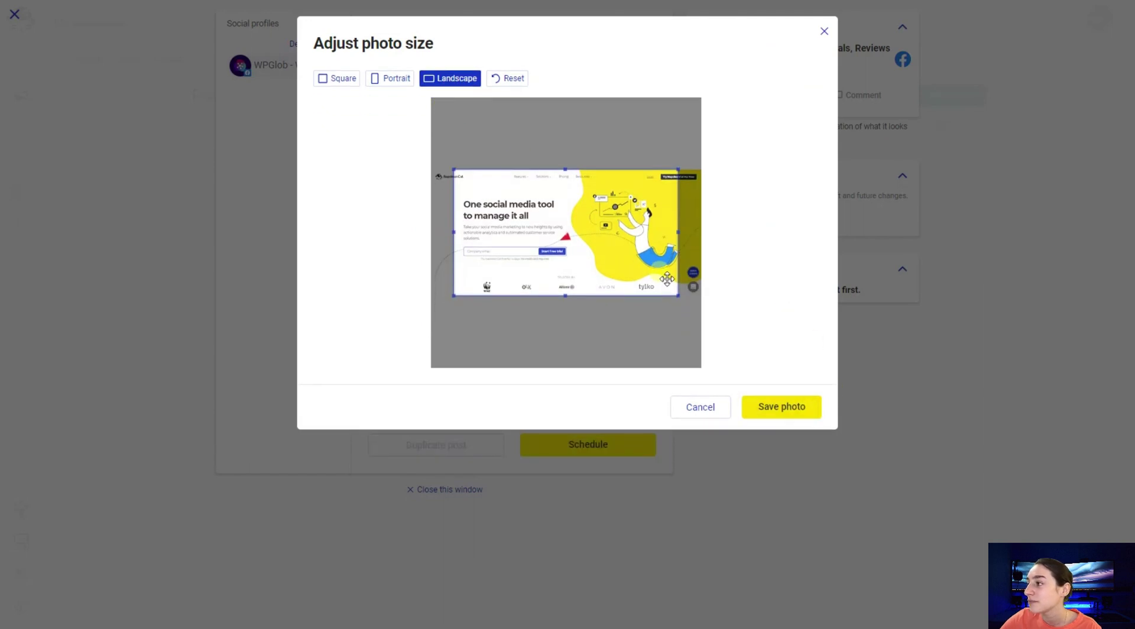
left_click(762, 412)
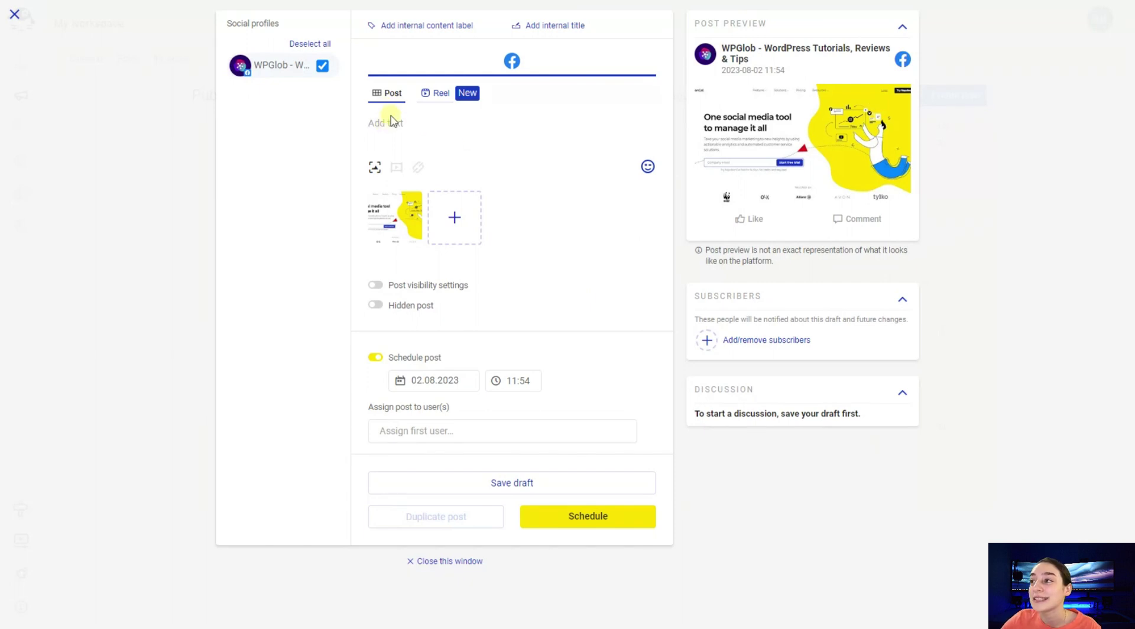
Toggle post visibility settings on and off, then assign the post to the workspace user
left_click(390, 120)
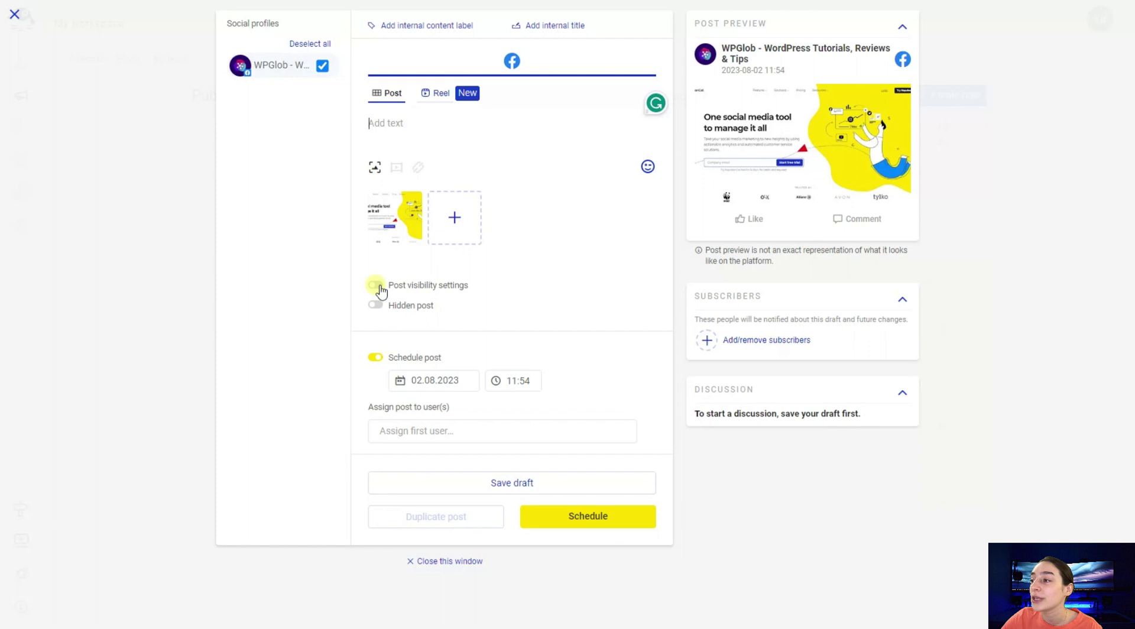
left_click(376, 287)
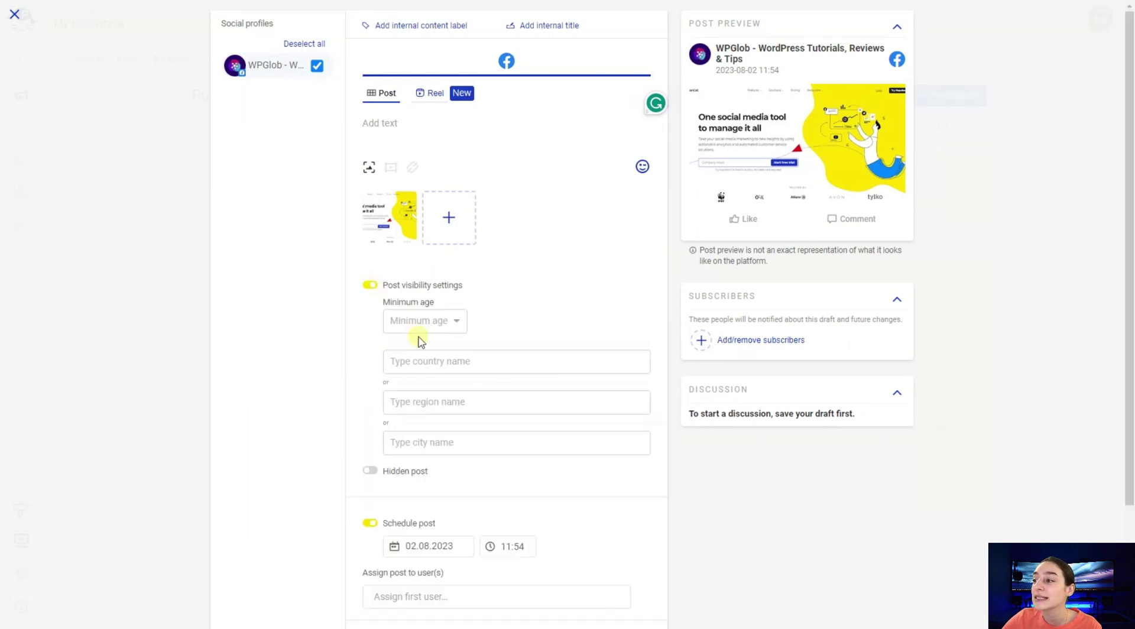
left_click(377, 286)
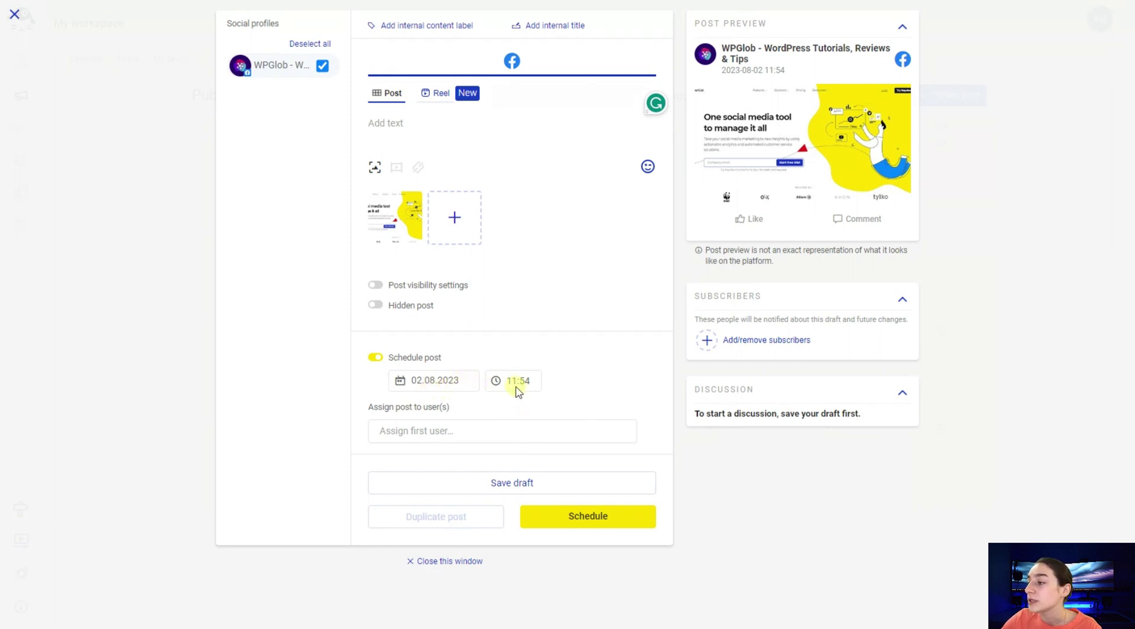
left_click(474, 425)
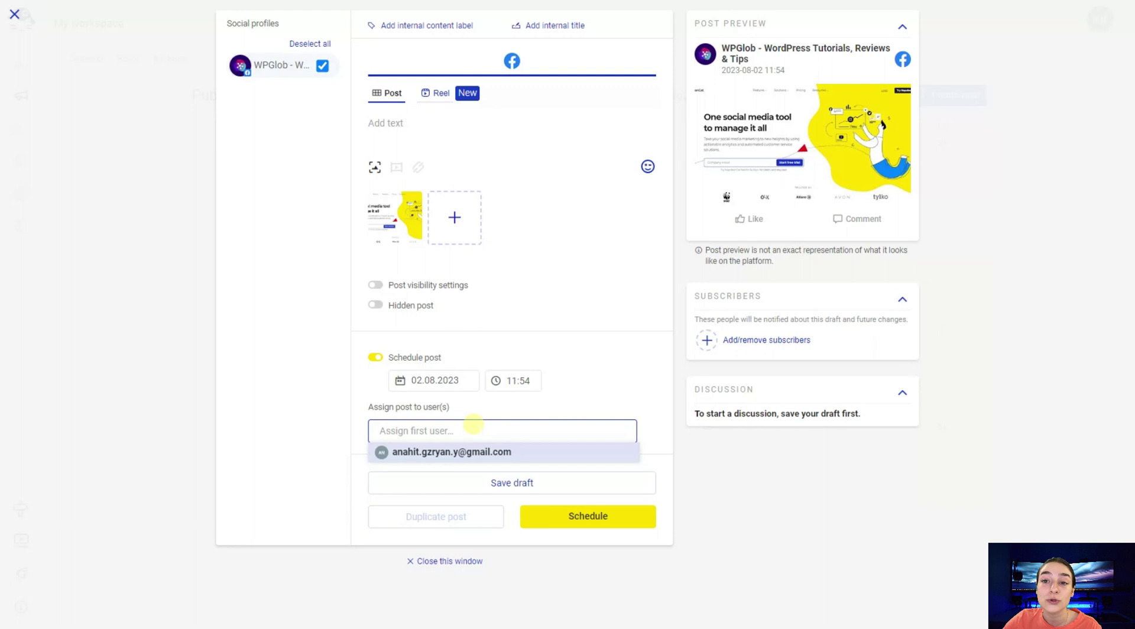
left_click(491, 451)
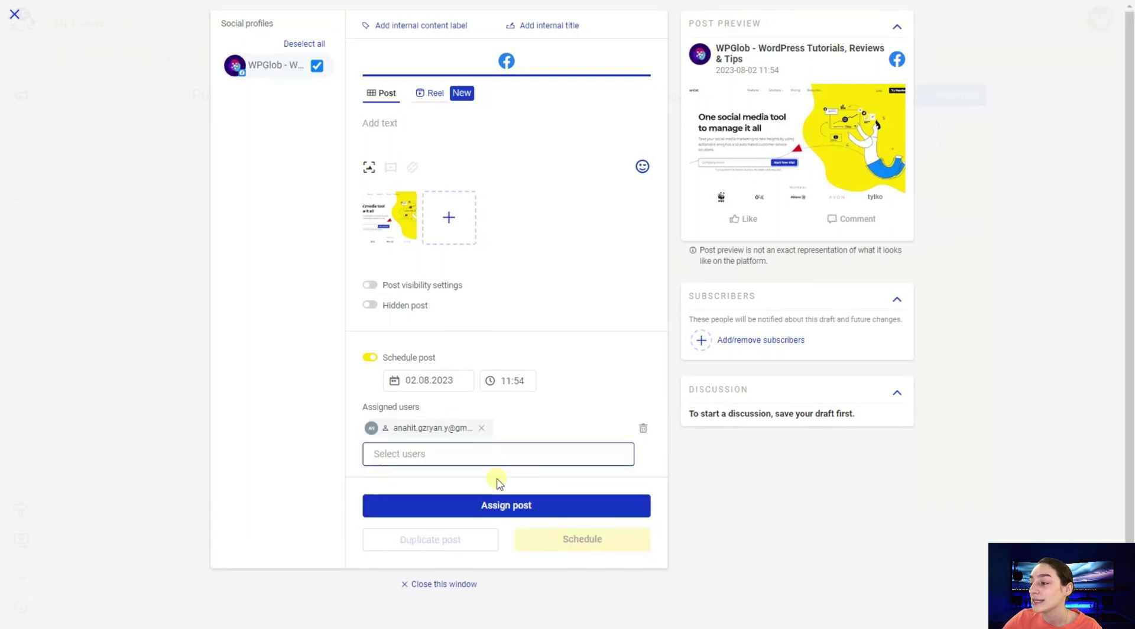
left_click(507, 505)
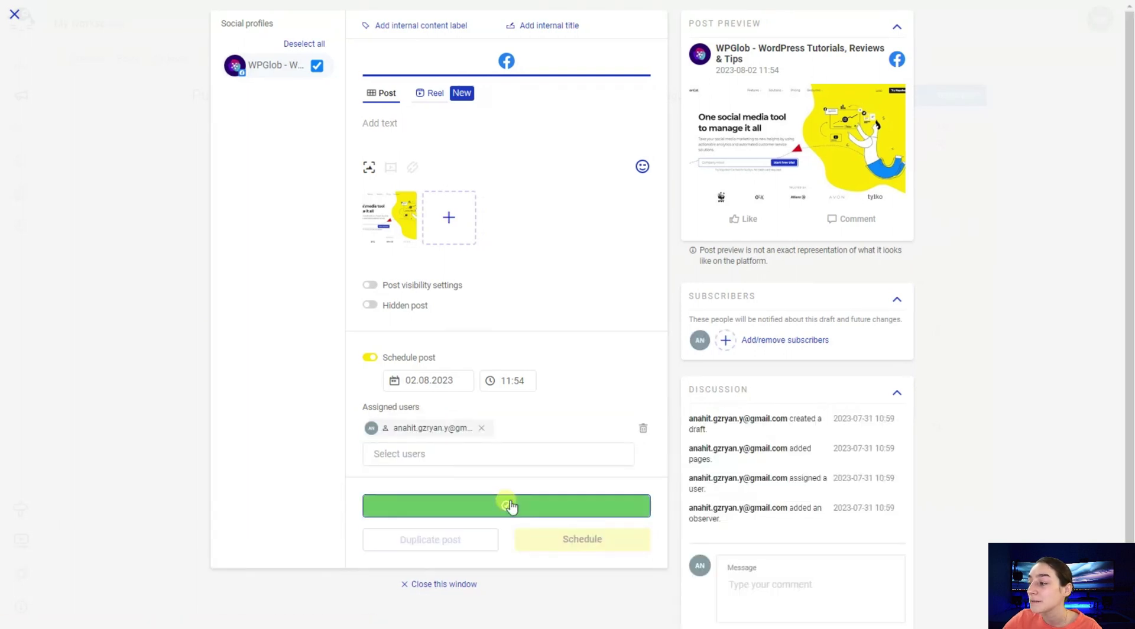
Scroll the post editor and place the cursor in the discussion comment box
scroll(546, 408, "down", 1)
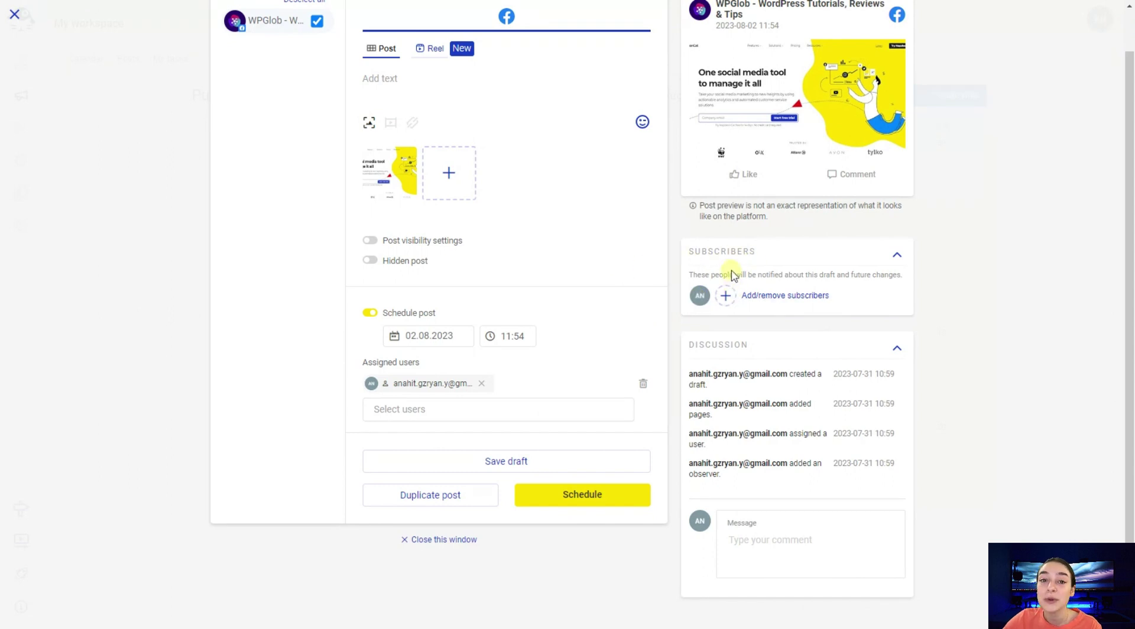
scroll(456, 285, "up", 1)
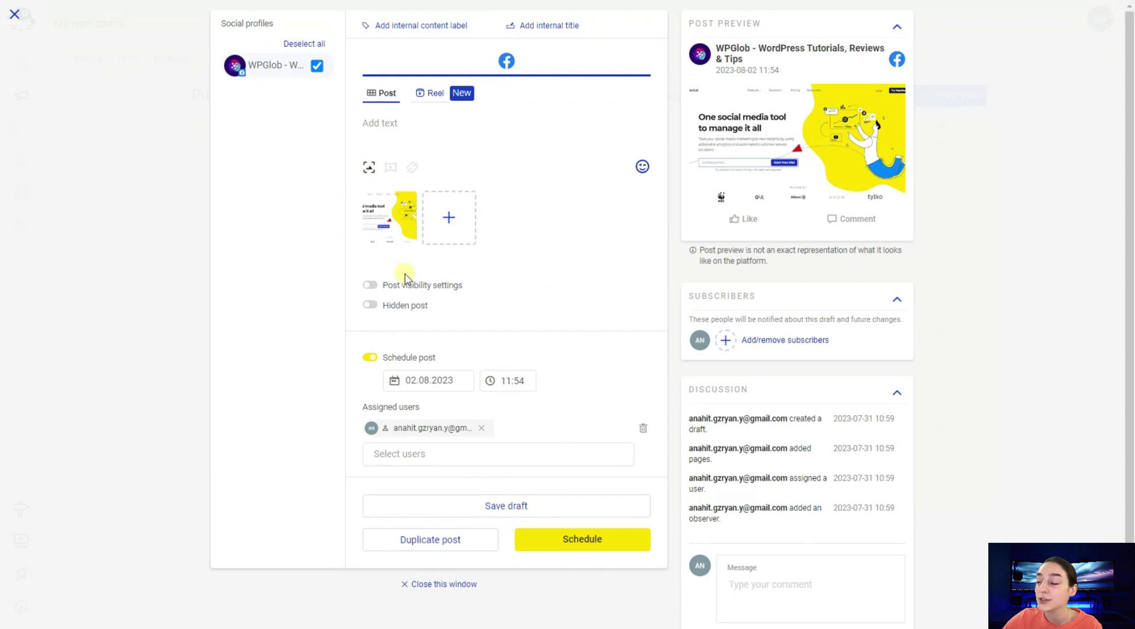
scroll(775, 464, "down", 1)
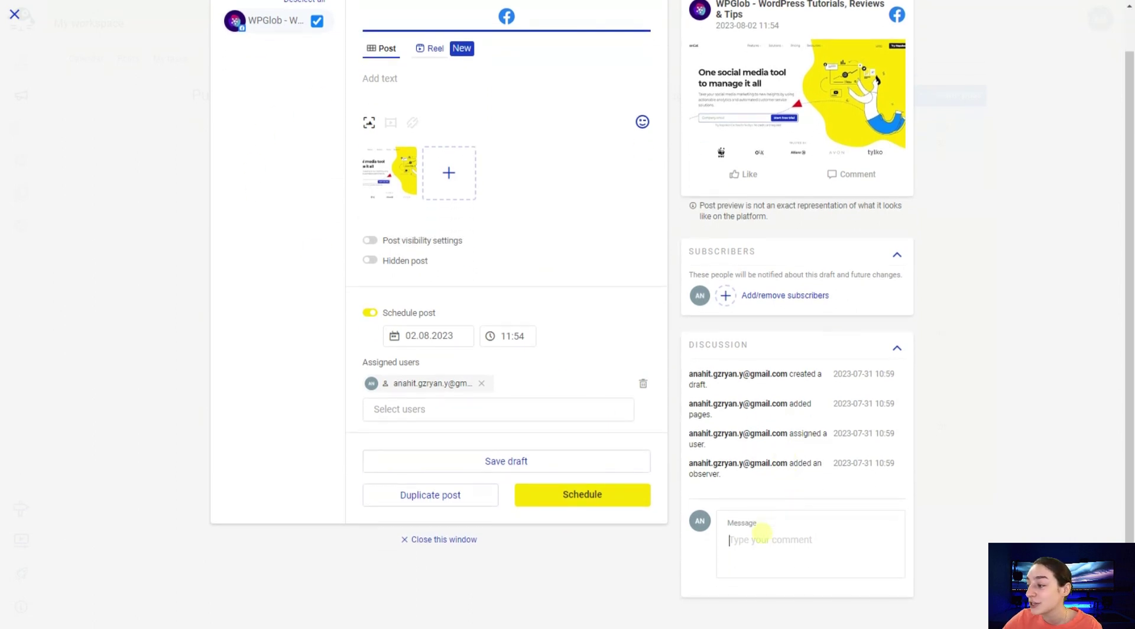
left_click(761, 535)
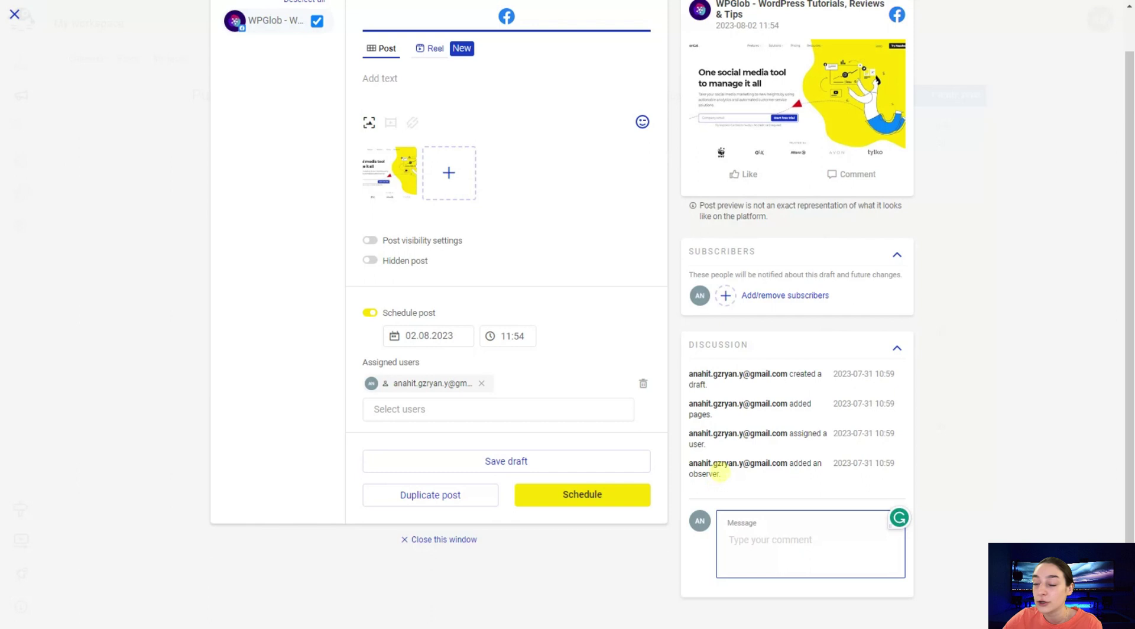
Begin the post text with 'Hi ther'
scroll(768, 523, "up", 1)
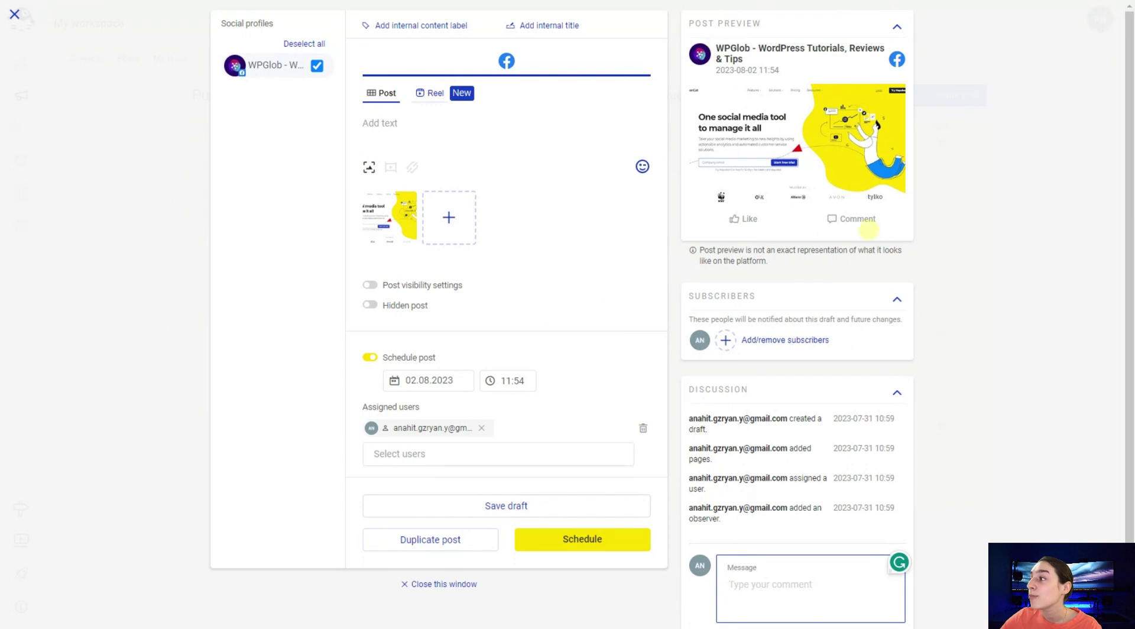
left_click(402, 131)
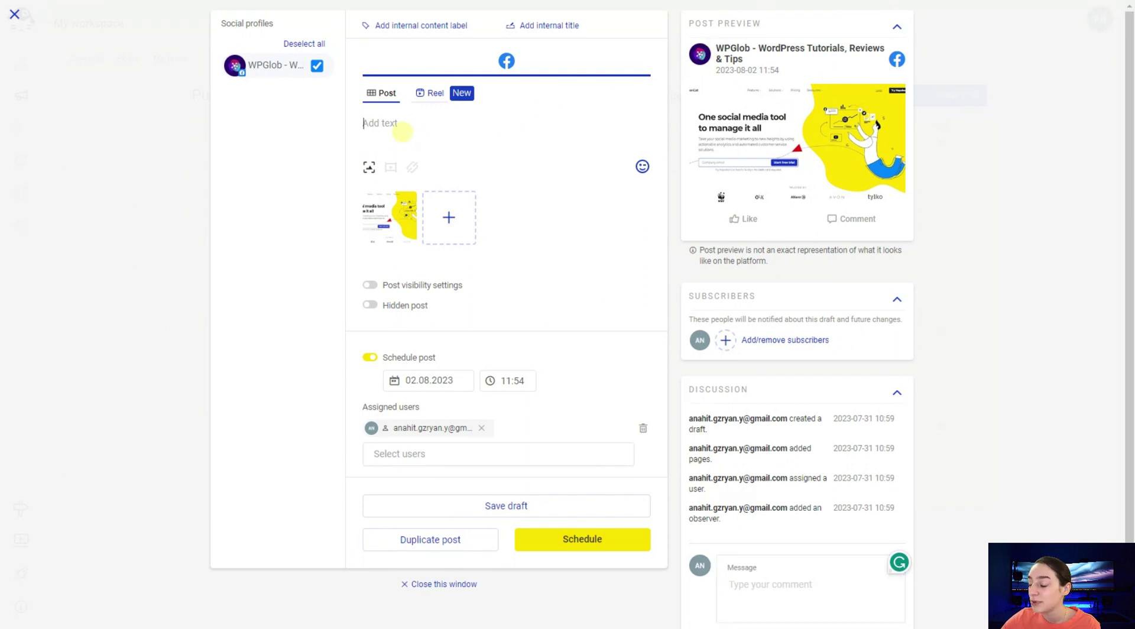
type("Hi ther")
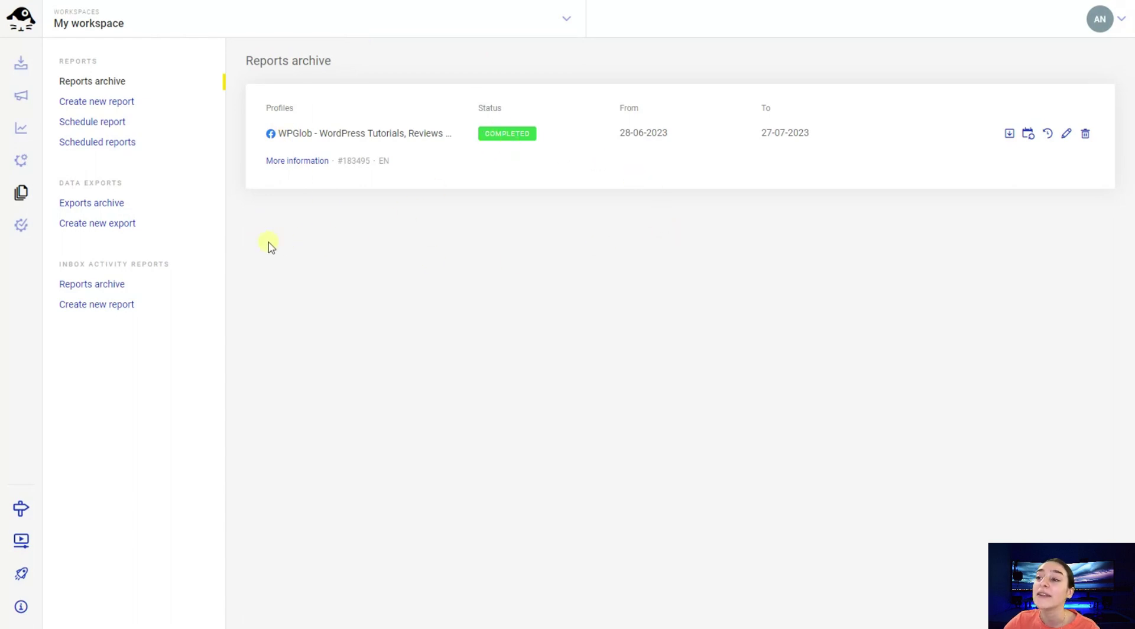
Create a new report under Inbox Activity Reports
left_click(113, 315)
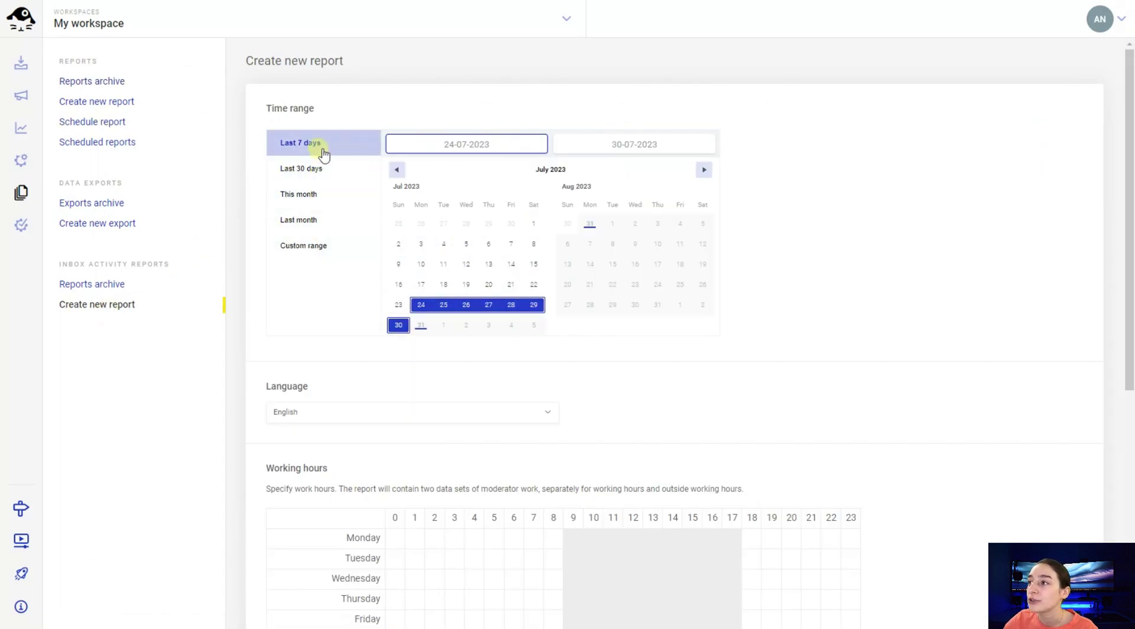
Add the WPGlob profile, exclude Profiles report, and include Inbox tag statistics
scroll(324, 155, "down", 5)
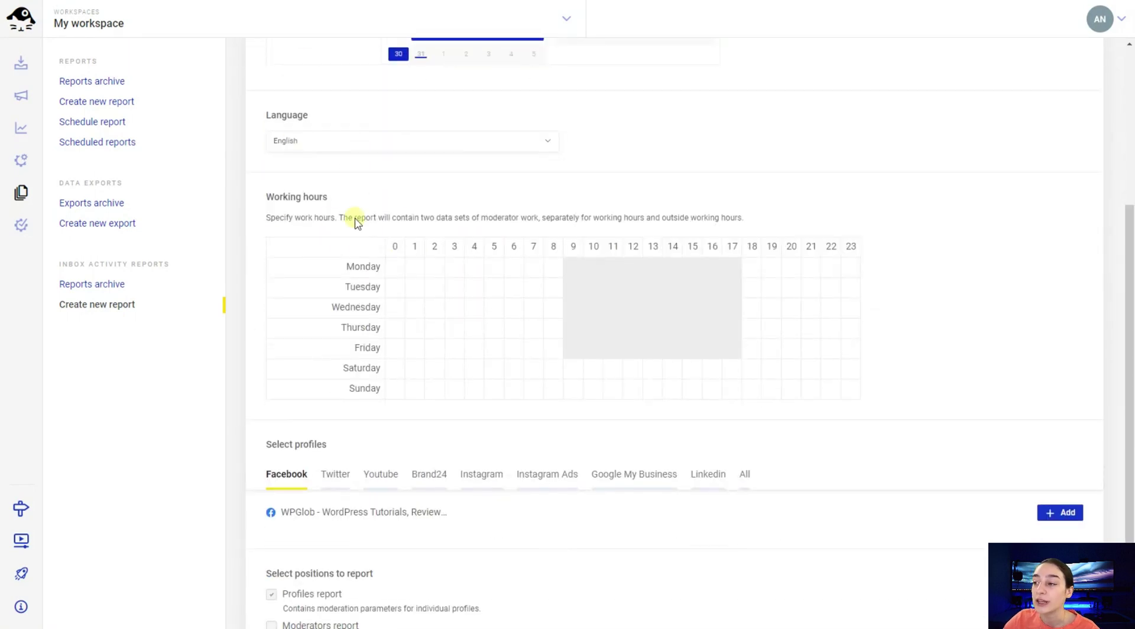
scroll(352, 231, "down", 2)
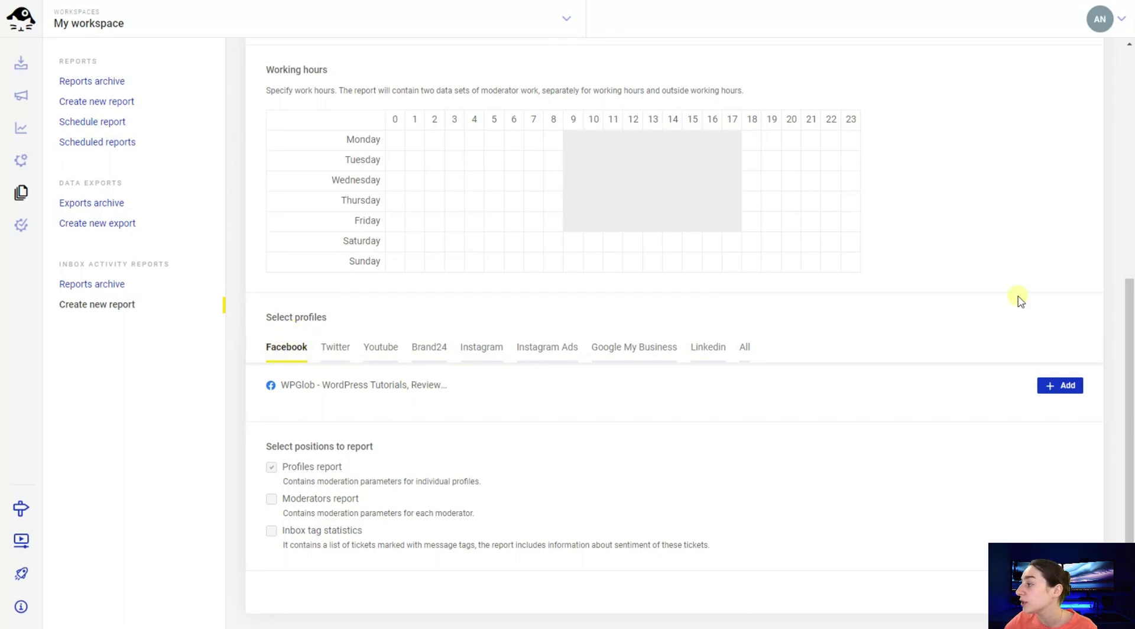
left_click(1061, 385)
scroll(368, 457, "down", 2)
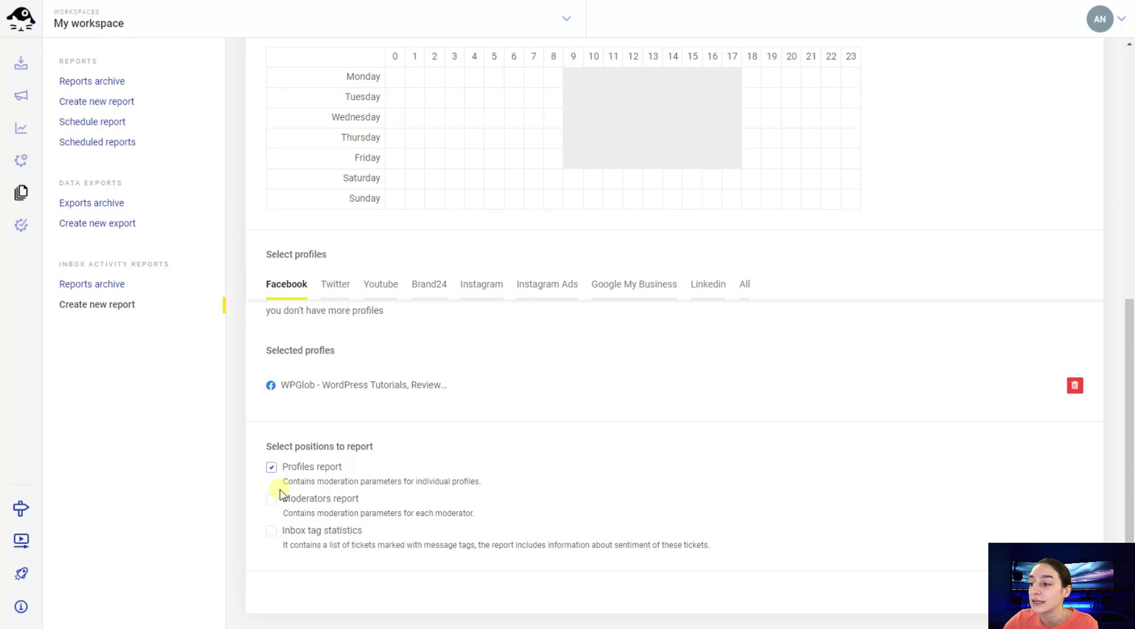
left_click(274, 469)
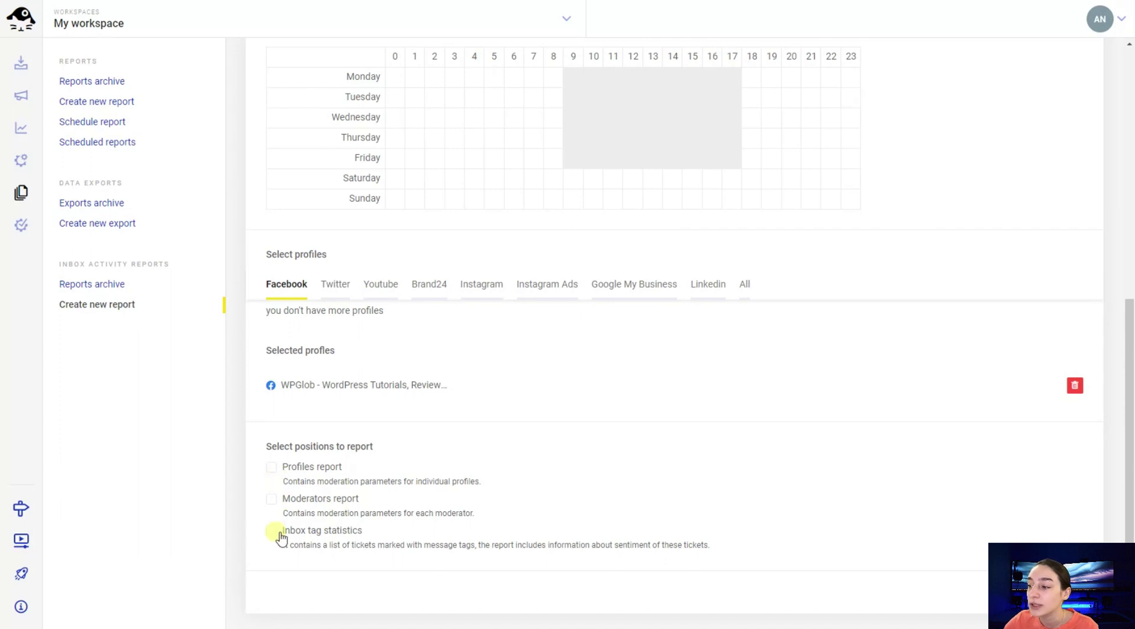
left_click(276, 532)
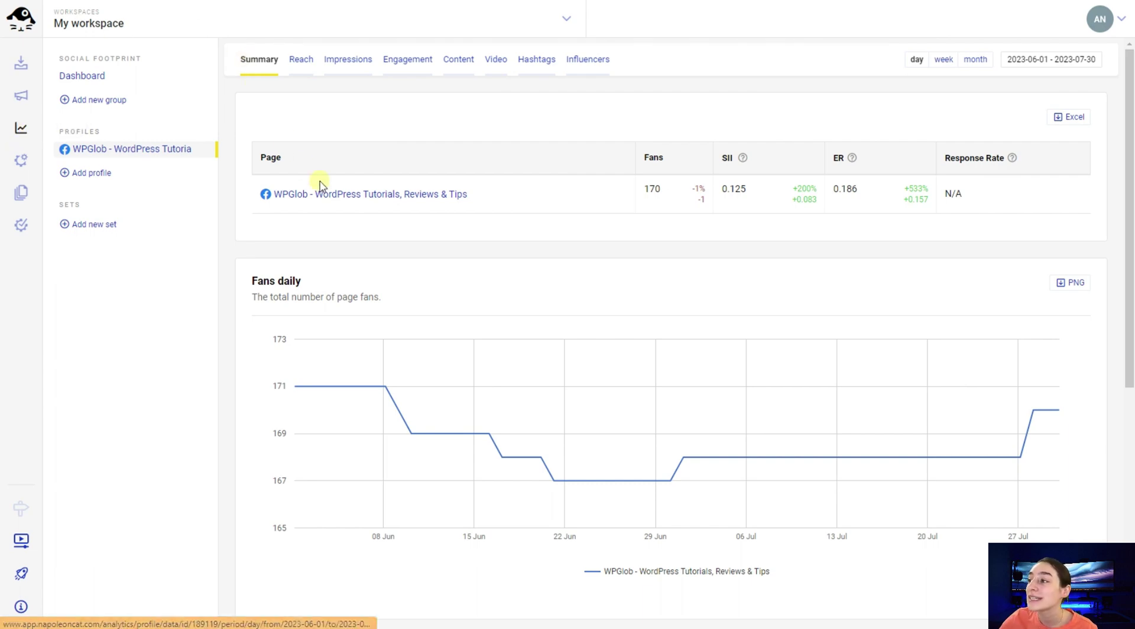
View the Reach, Impressions and Engagement statistics in turn, ending on total reach
scroll(331, 201, "down", 1)
scroll(331, 201, "down", 4)
scroll(354, 207, "up", 5)
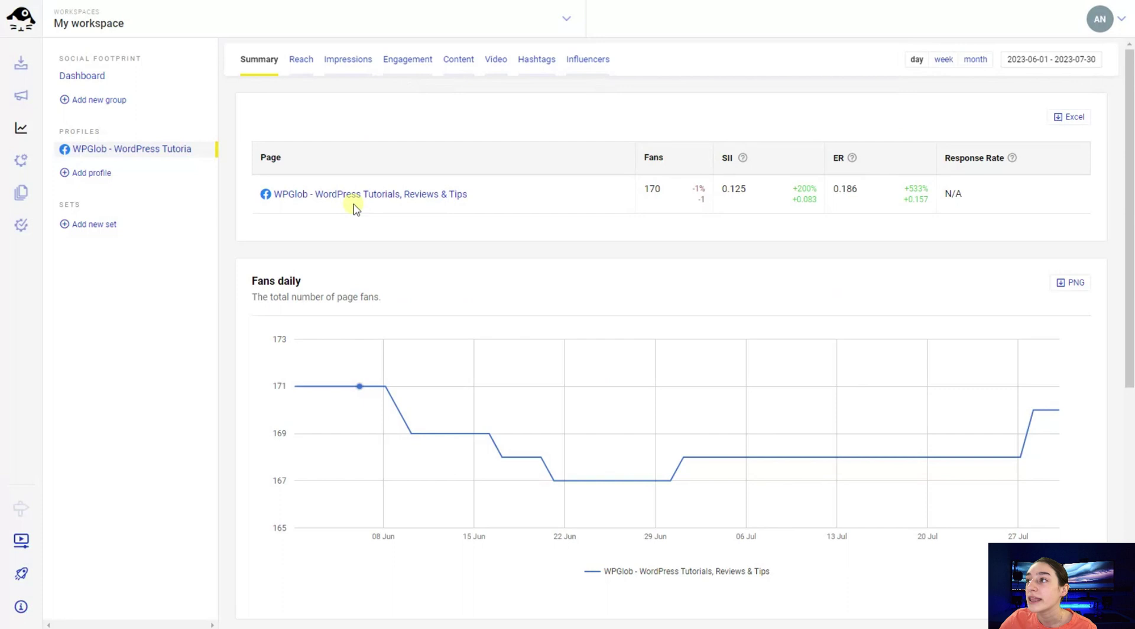
left_click(303, 61)
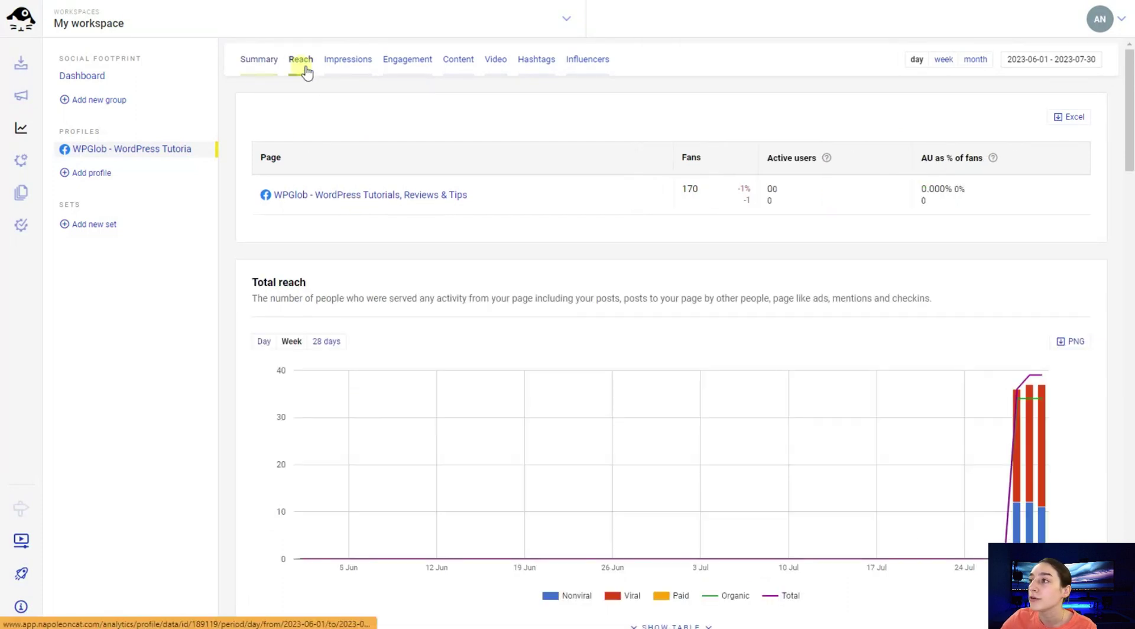
left_click(338, 68)
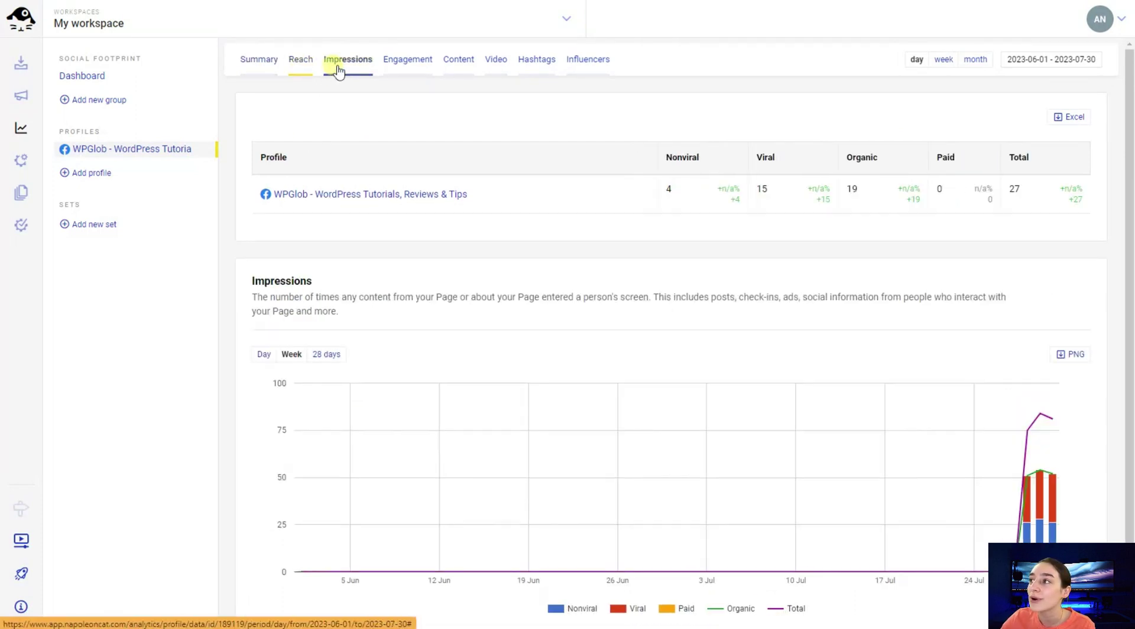
left_click(390, 62)
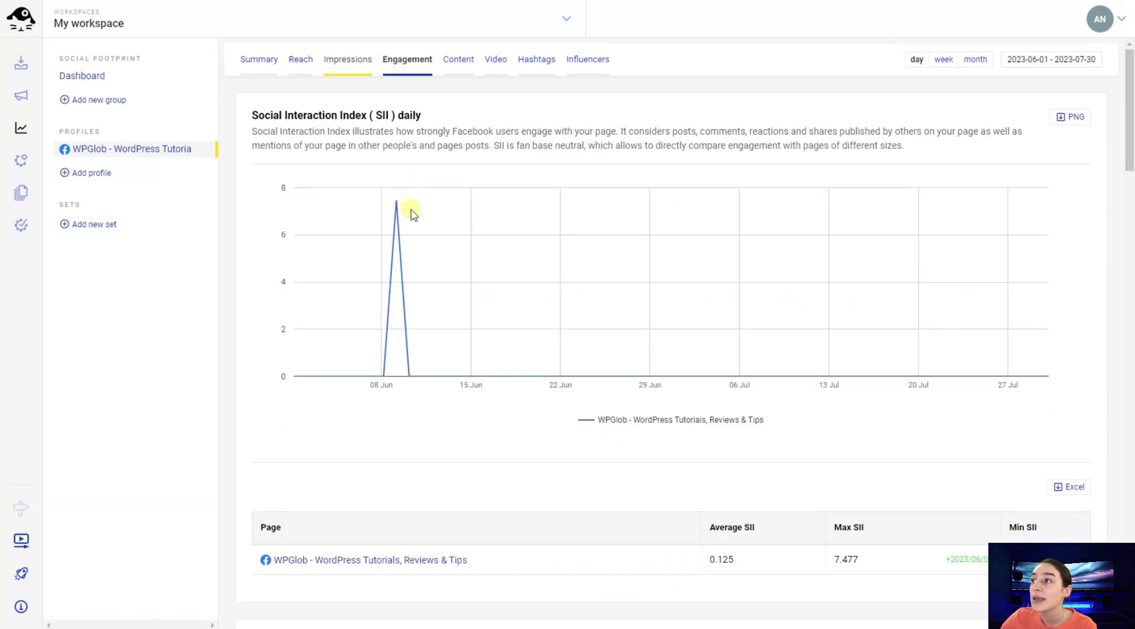
left_click(308, 60)
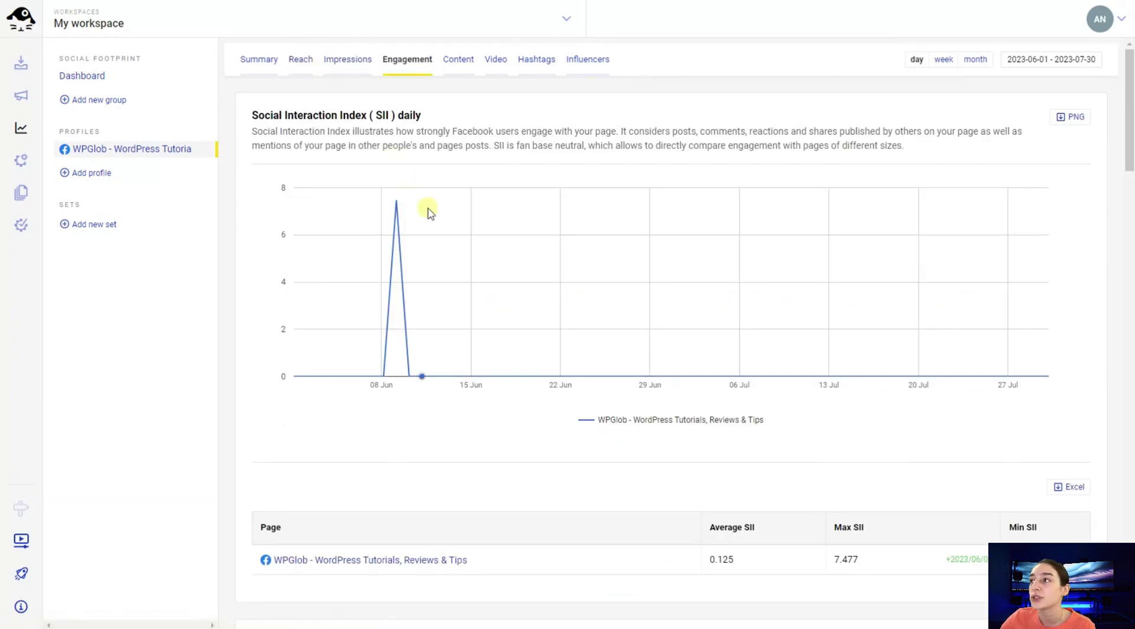
left_click(314, 69)
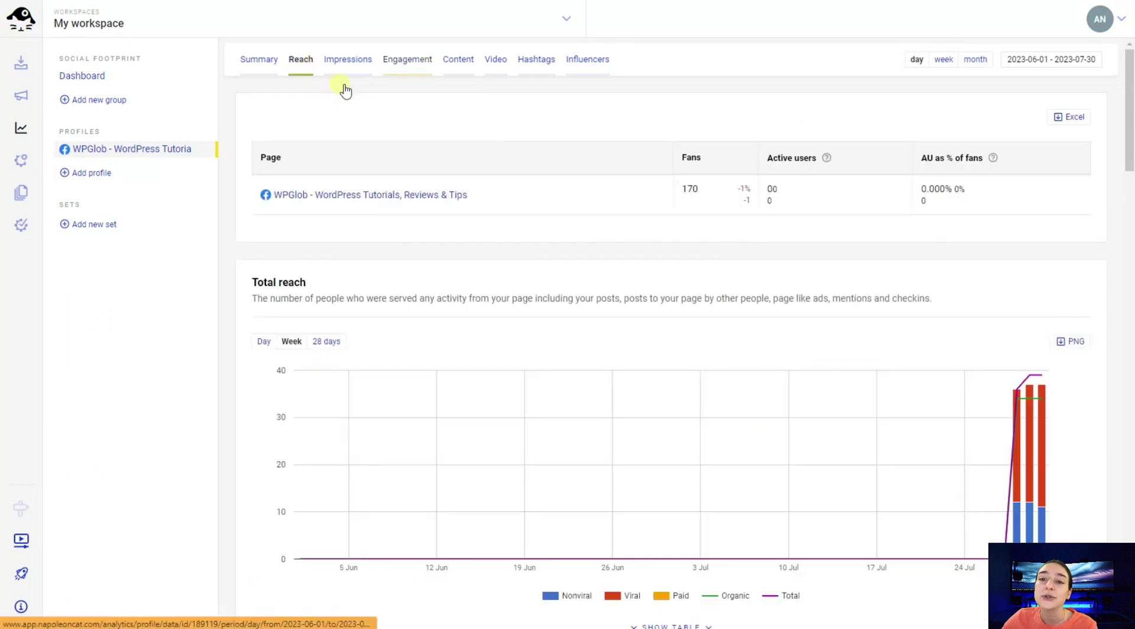